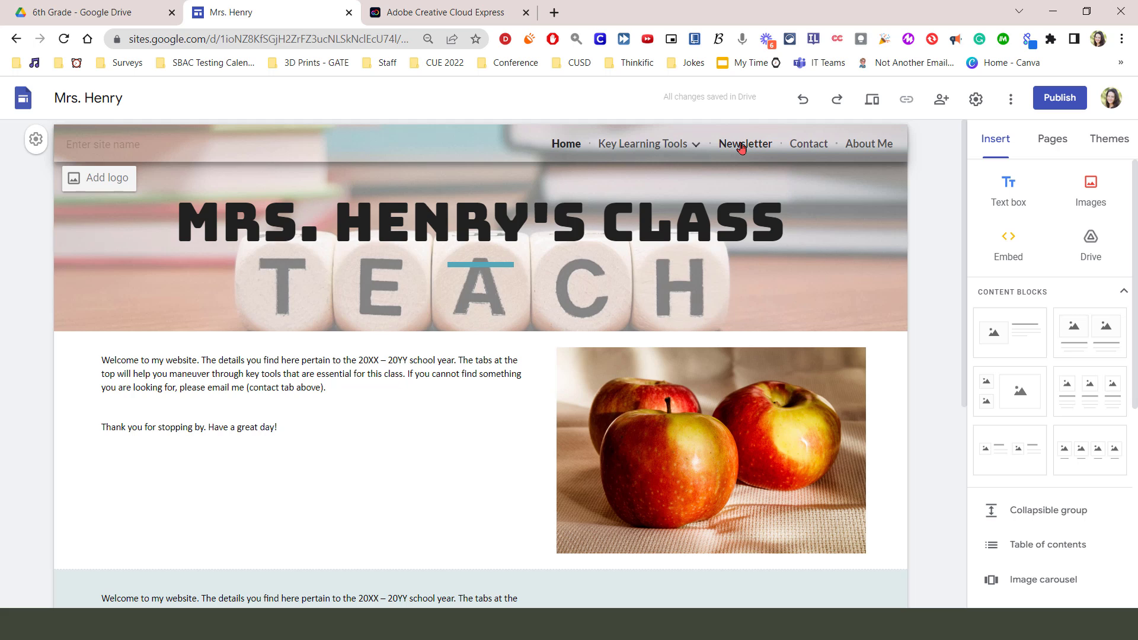
On the Newsletter page, add three content blocks: one image beside text, two images with captions, and three images with captions
left_click(741, 148)
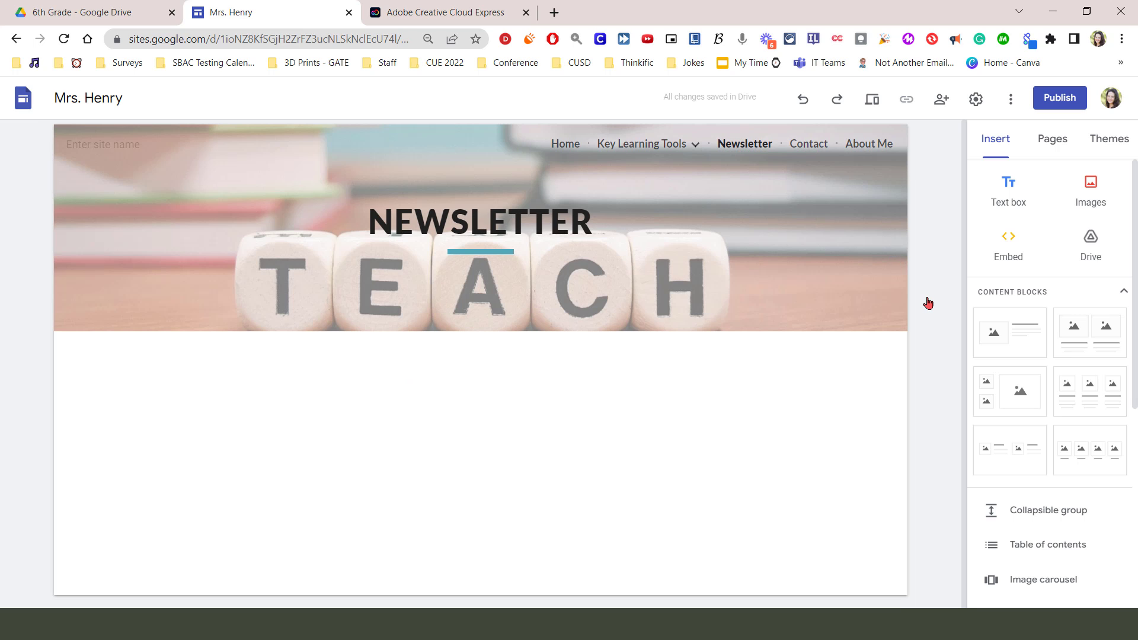
left_click(1016, 337)
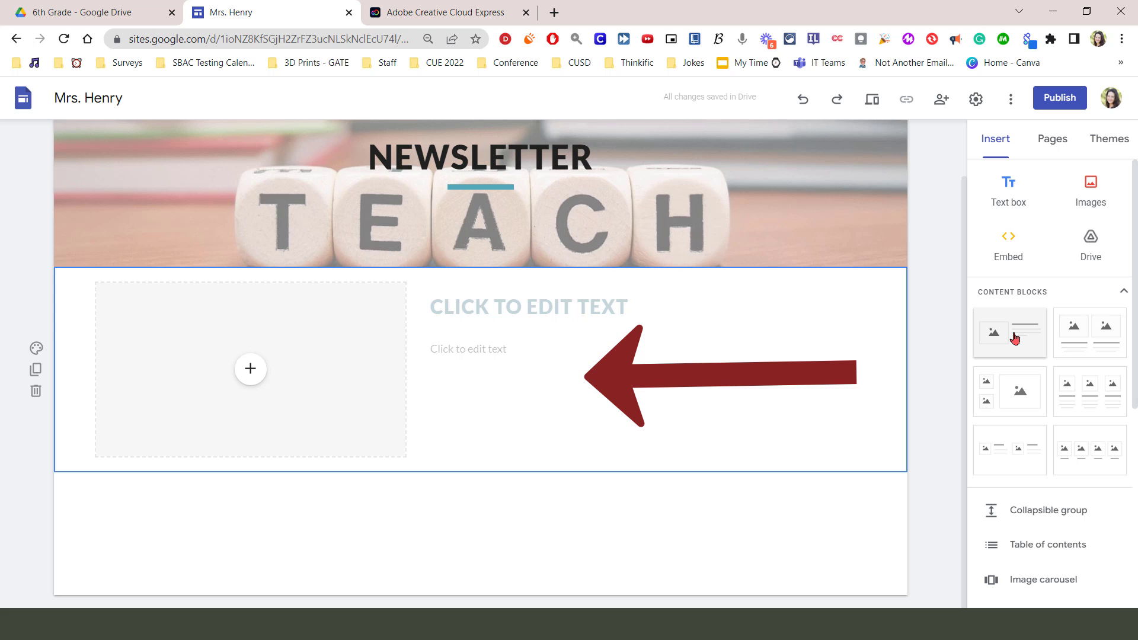
left_click(1093, 341)
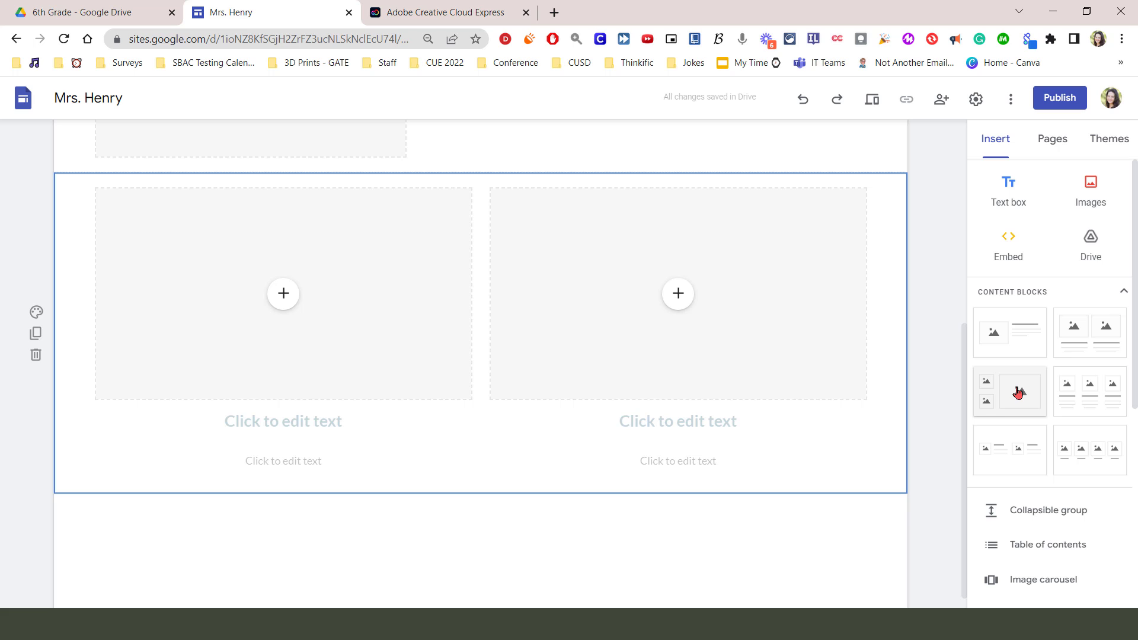
left_click(1094, 393)
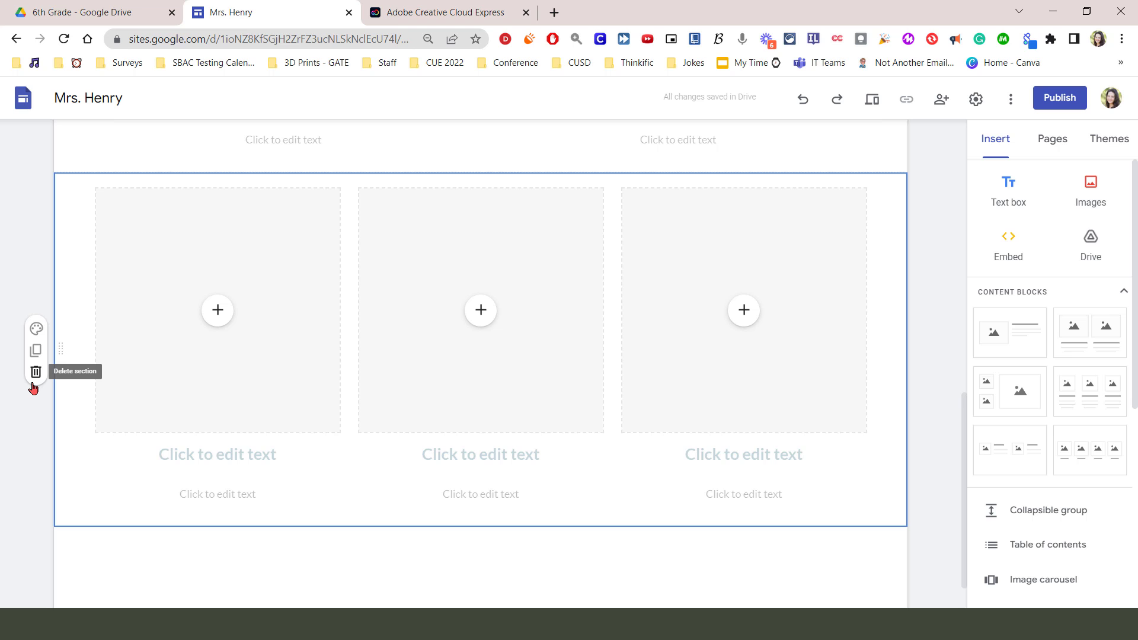
Enter "NEWSLETTER AUGUST" as the heading of the first content block
left_click_drag(964, 494, 960, 259)
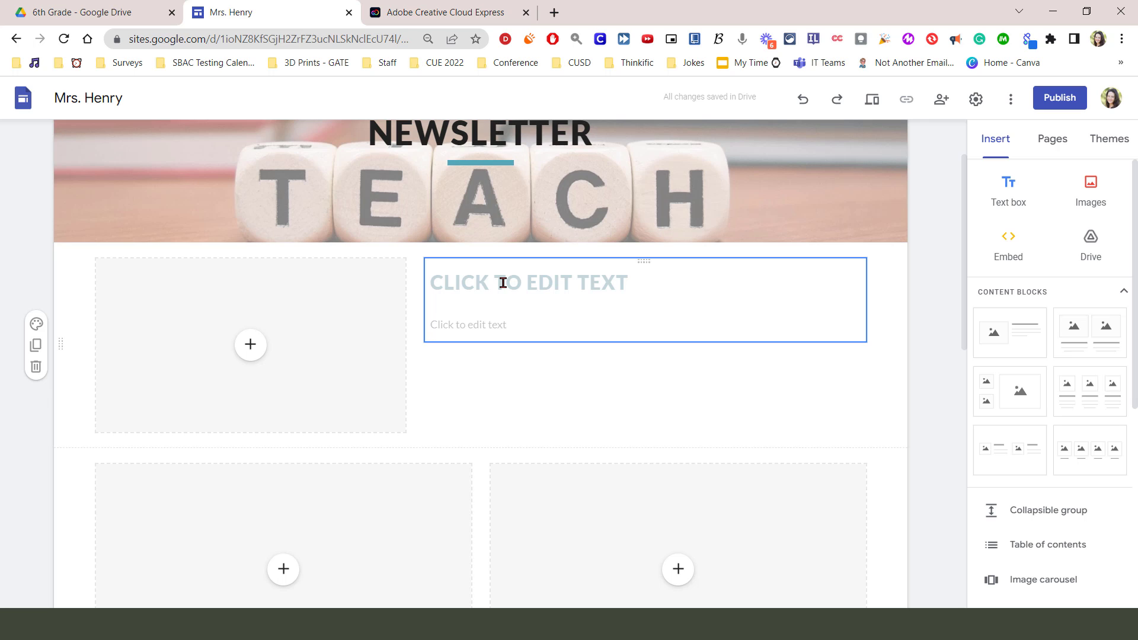
left_click(483, 283)
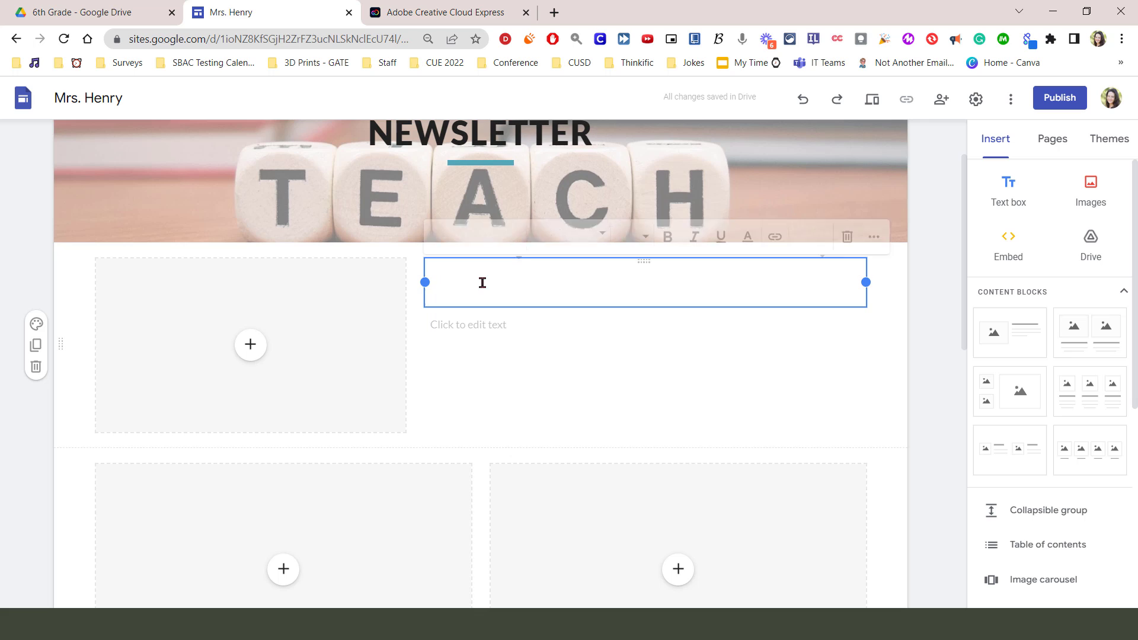
type("NEWSLETTER A")
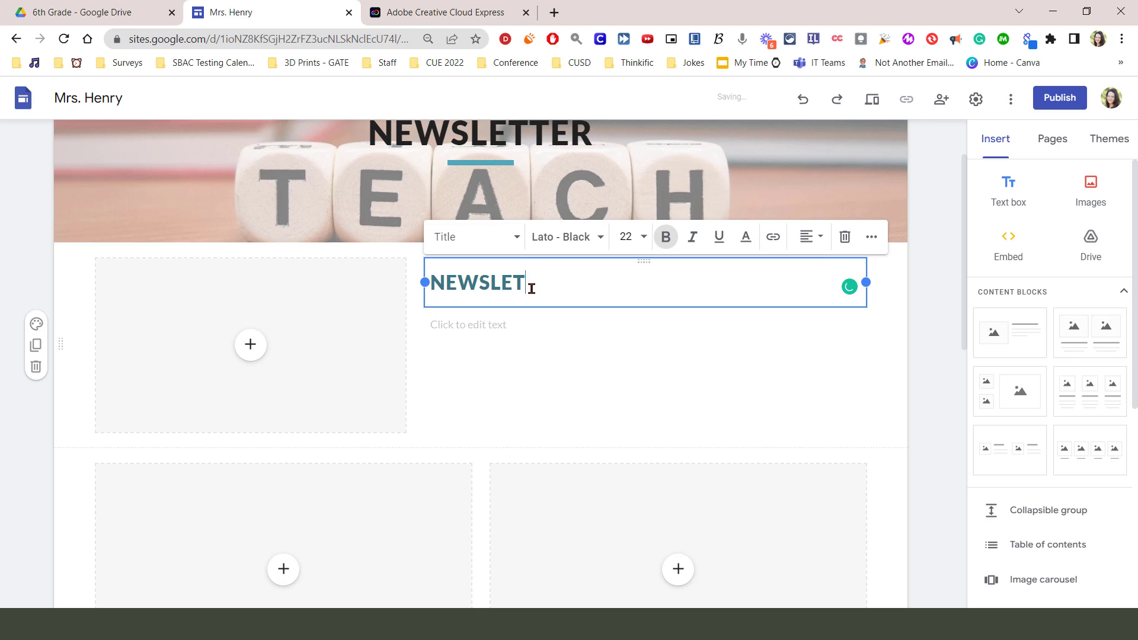
type("UGUST")
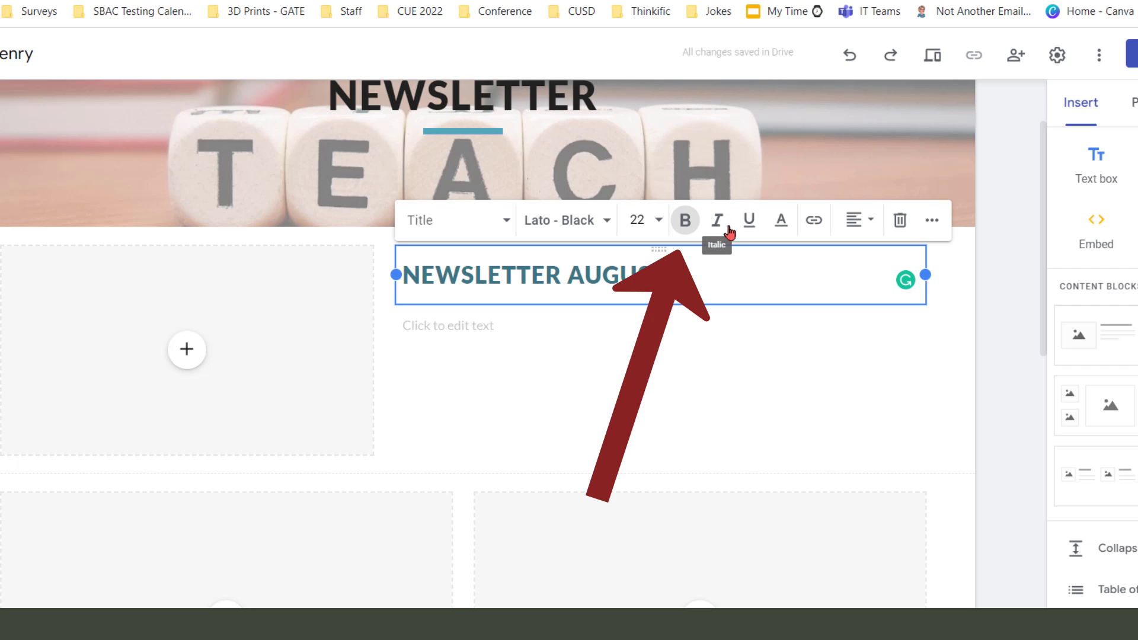
Try font sizes 12 and 10 on the "NEWSLETTER AUGUST" heading, and undo the size change
left_click(781, 224)
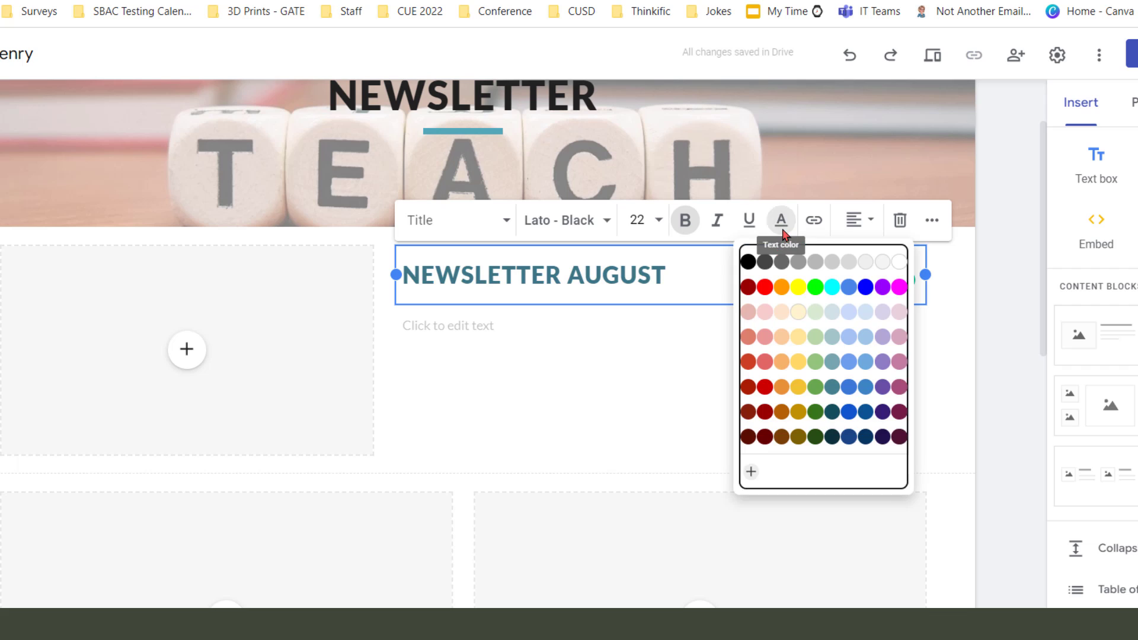
left_click(658, 222)
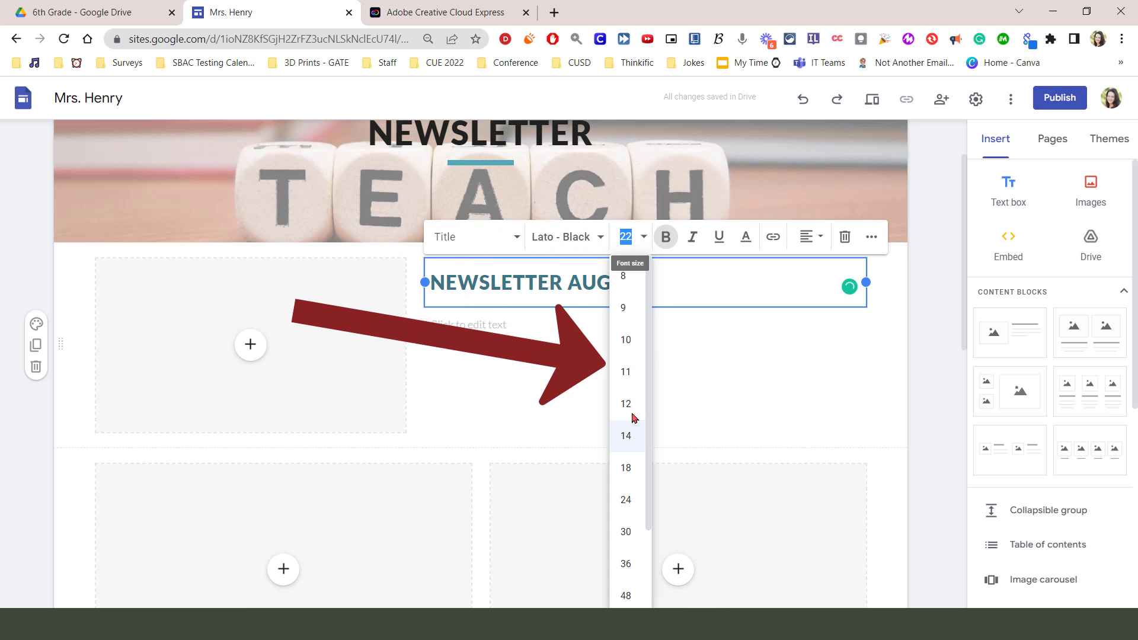
left_click(630, 403)
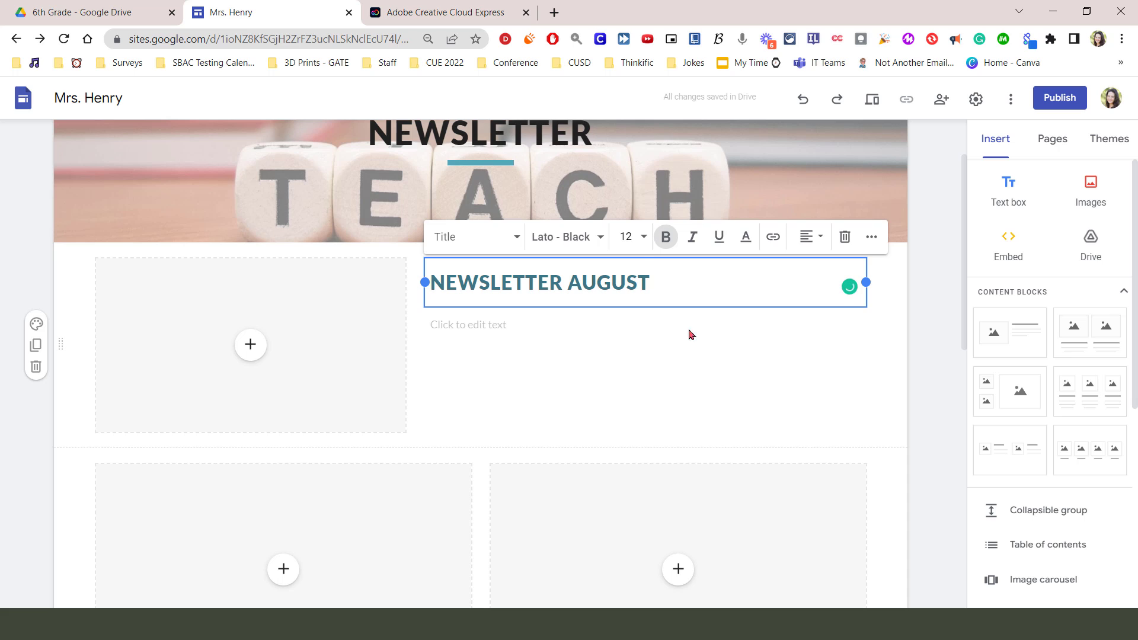
left_click_drag(661, 282, 426, 285)
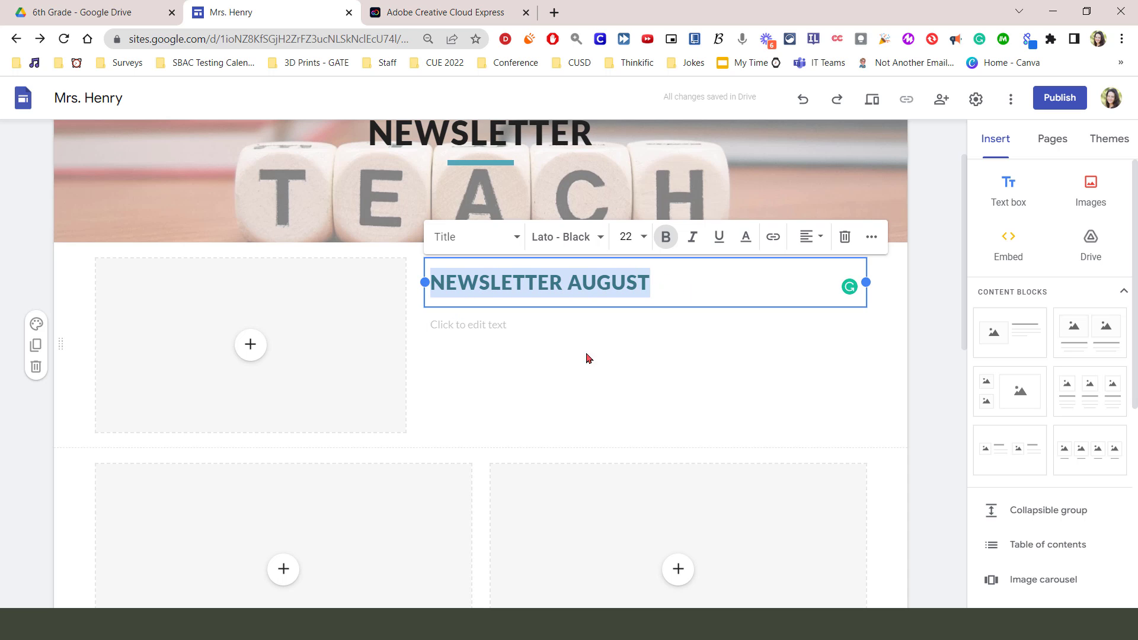
left_click(641, 238)
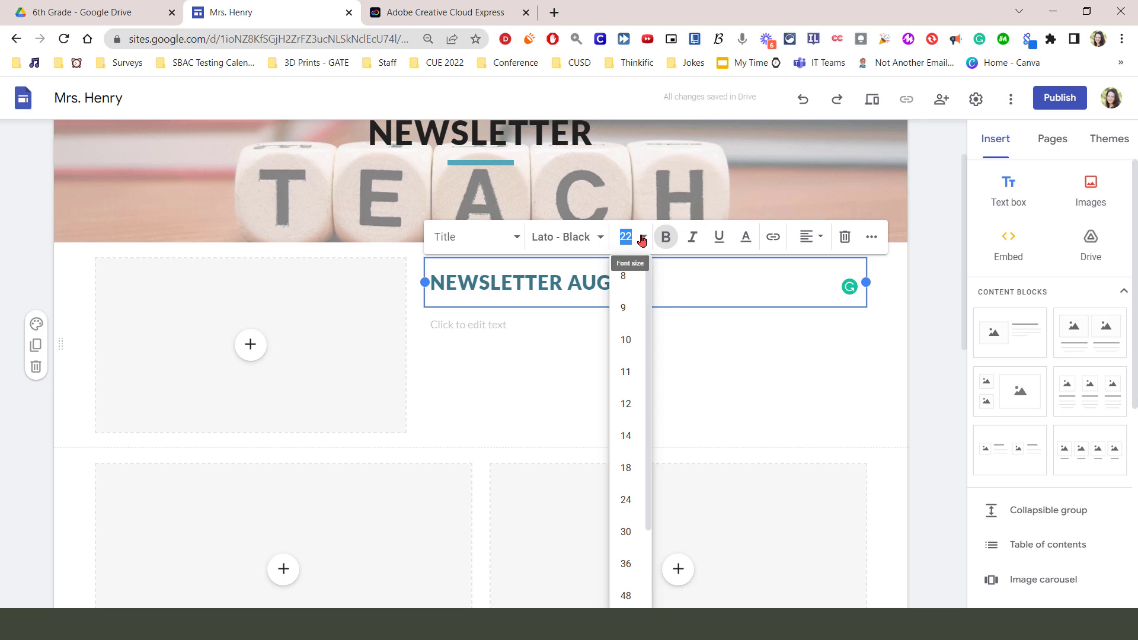
left_click(629, 344)
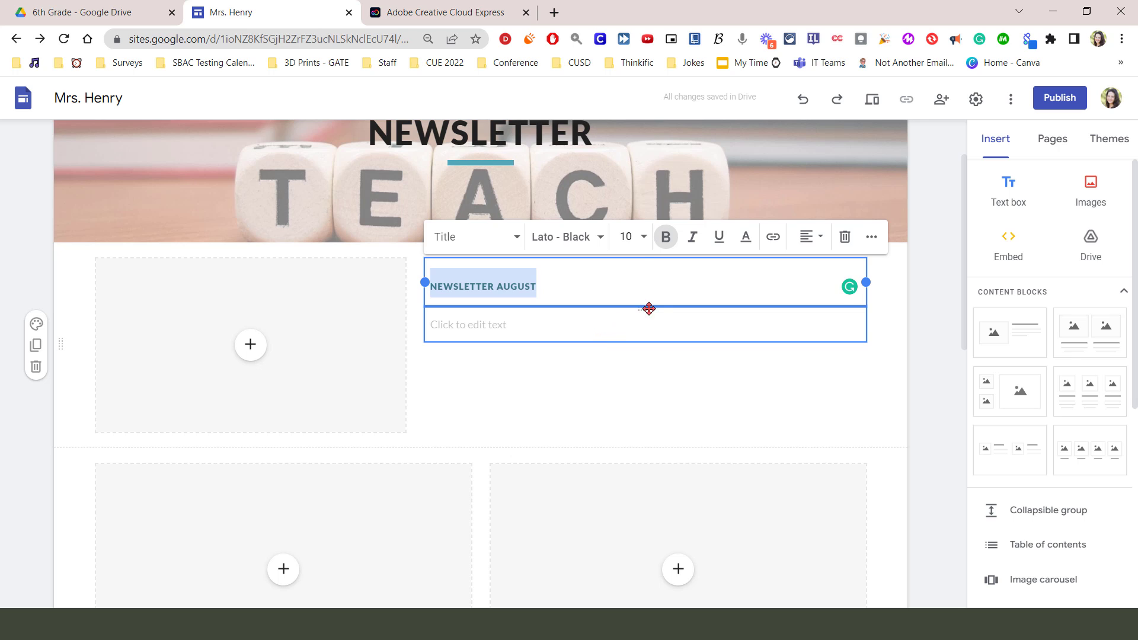
left_click(803, 101)
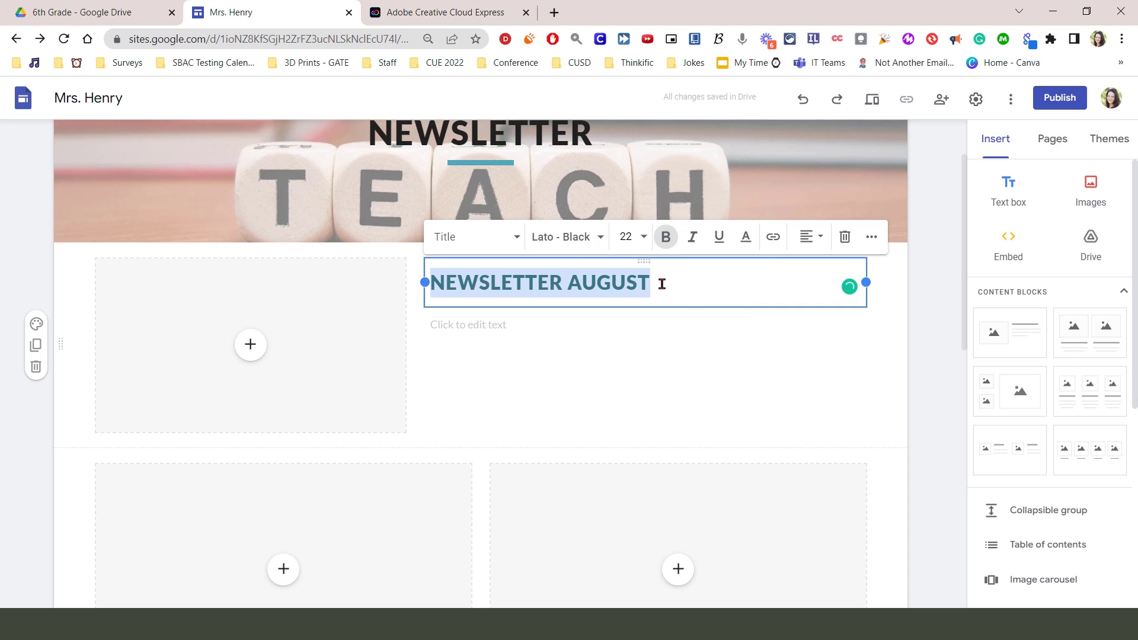
Try the Alfa Slab One font on the "NEWSLETTER AUGUST" heading, and undo the font change
left_click(601, 240)
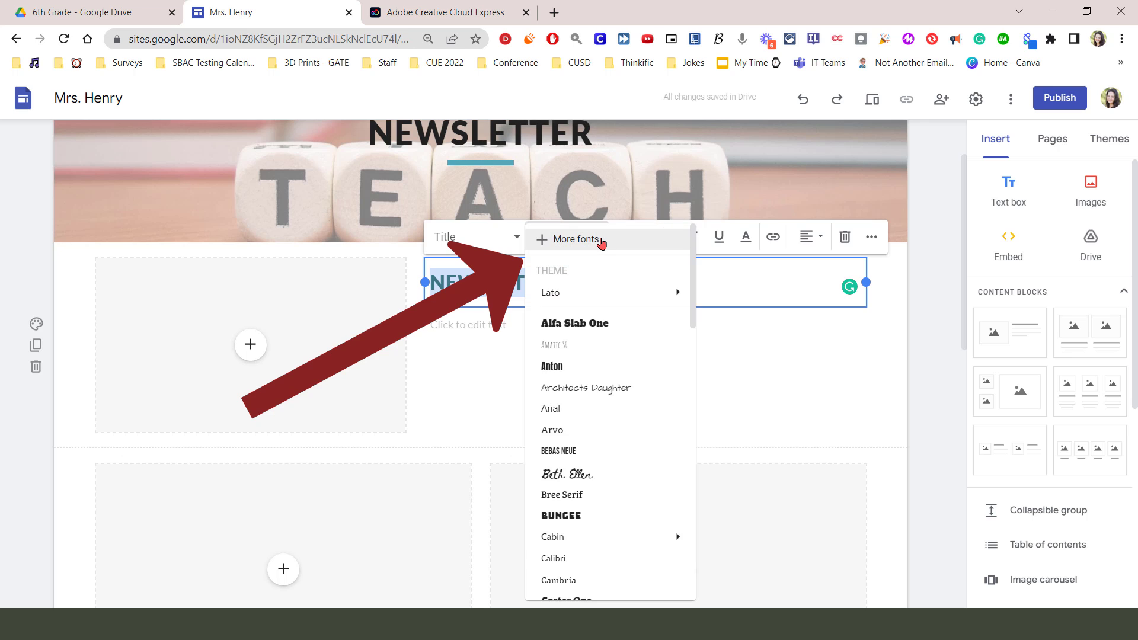
left_click(601, 324)
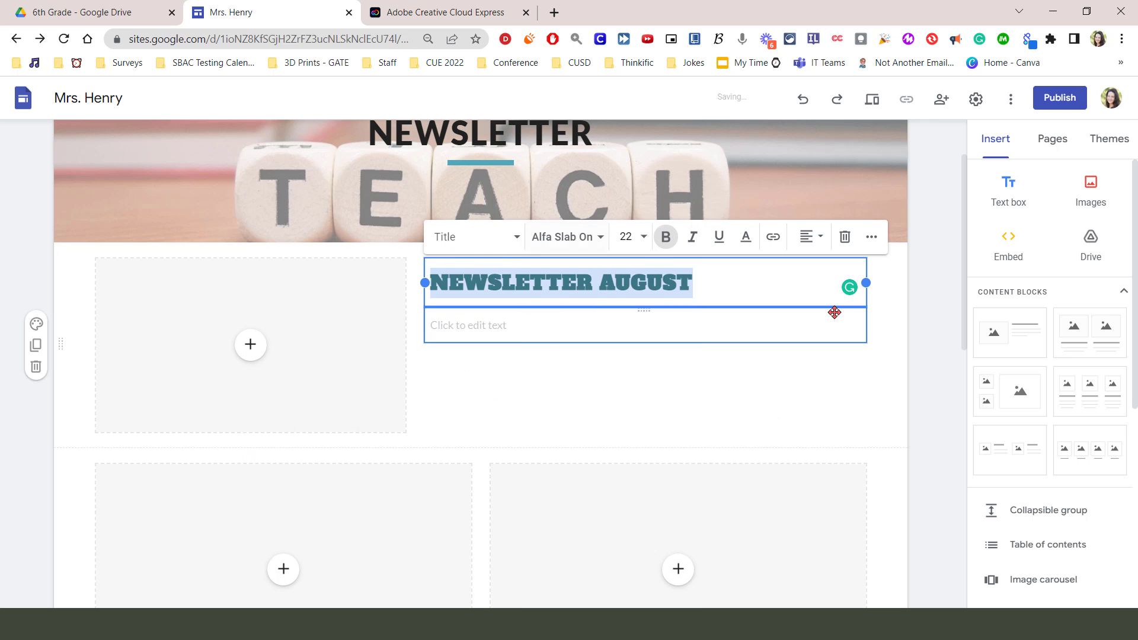
left_click(803, 100)
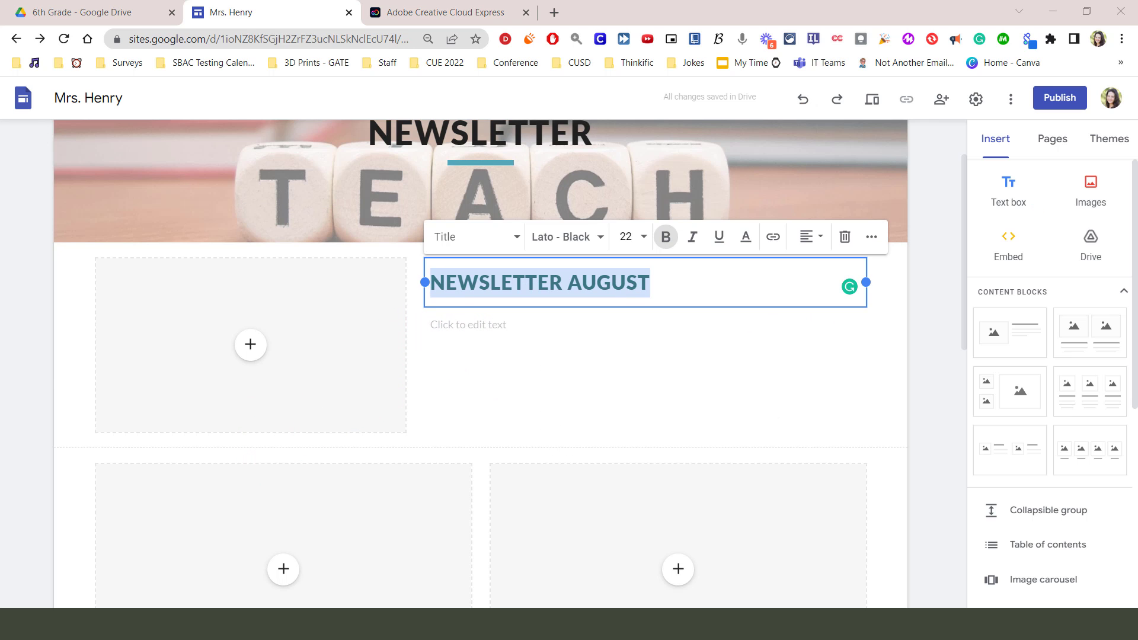
Enter the body text "Newsletter. Add some sentences here. Details. Thank you so much." below the heading
left_click(525, 327)
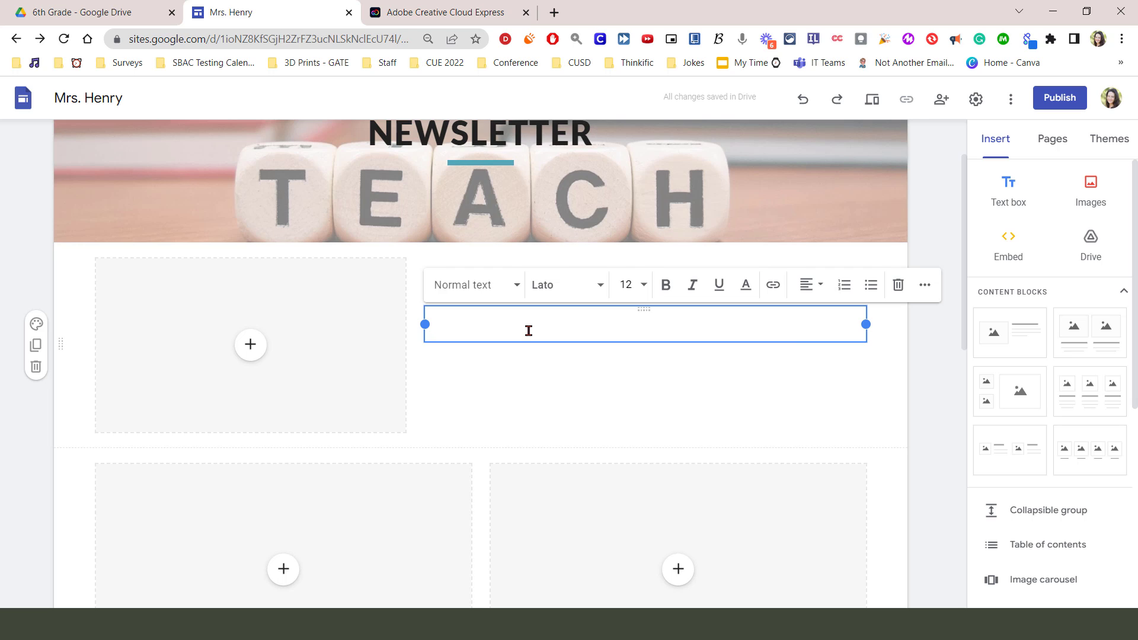
type("Newsletter. Add some sentences here. Details. Thank you so much.")
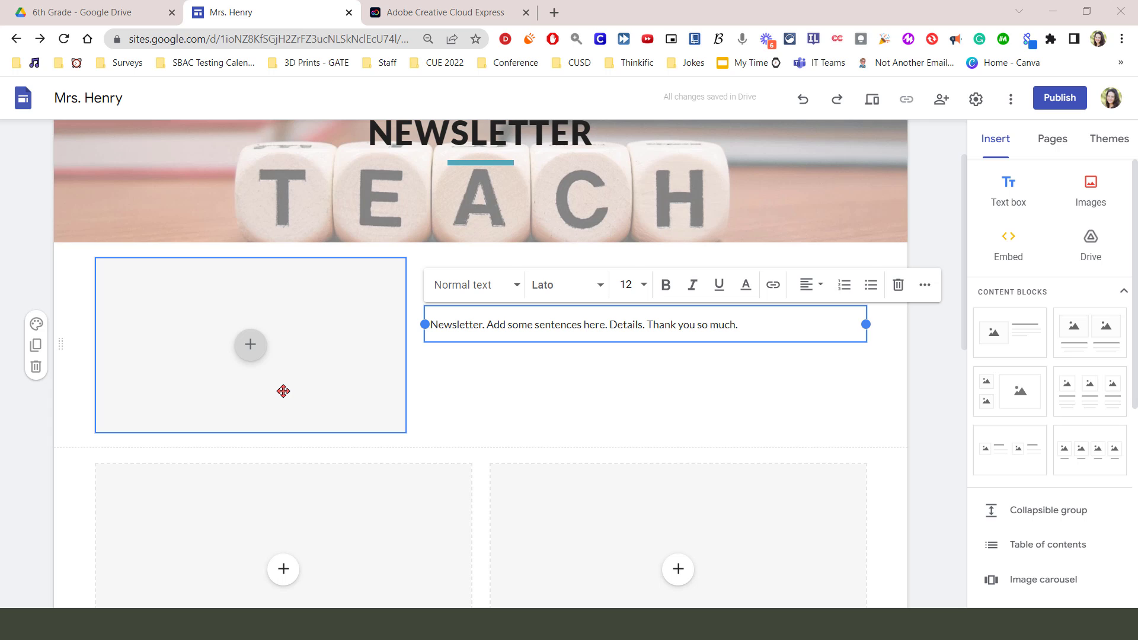
Search YouTube for "apple pie recipe" and insert "The Only APPLE PIE Recipe You'll Need" into the first block's media placeholder
left_click(250, 346)
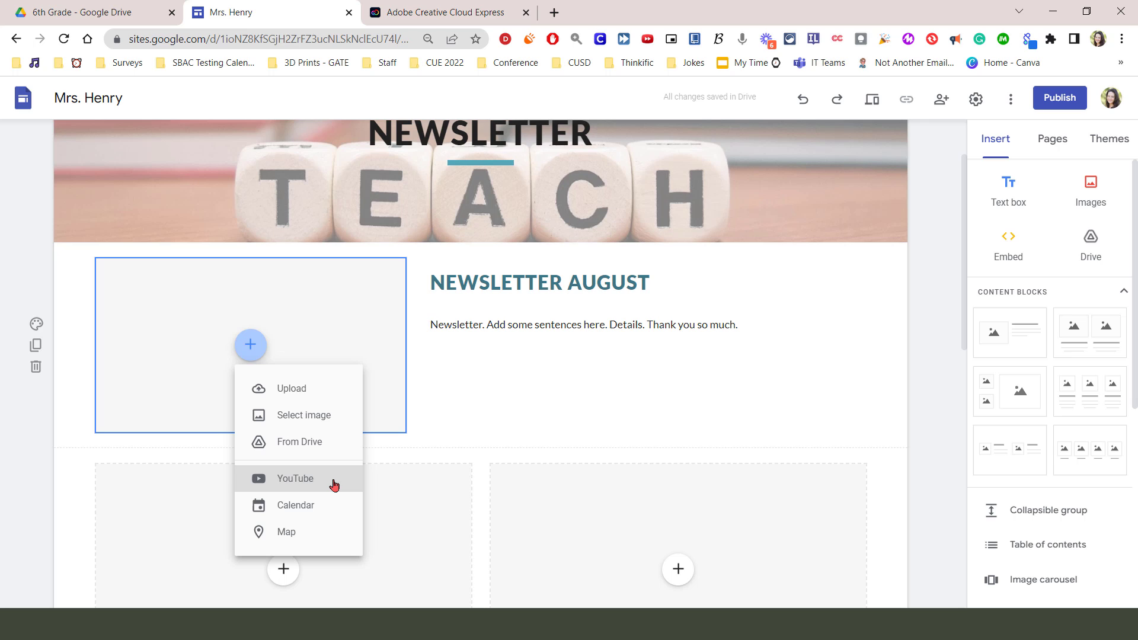
left_click(333, 485)
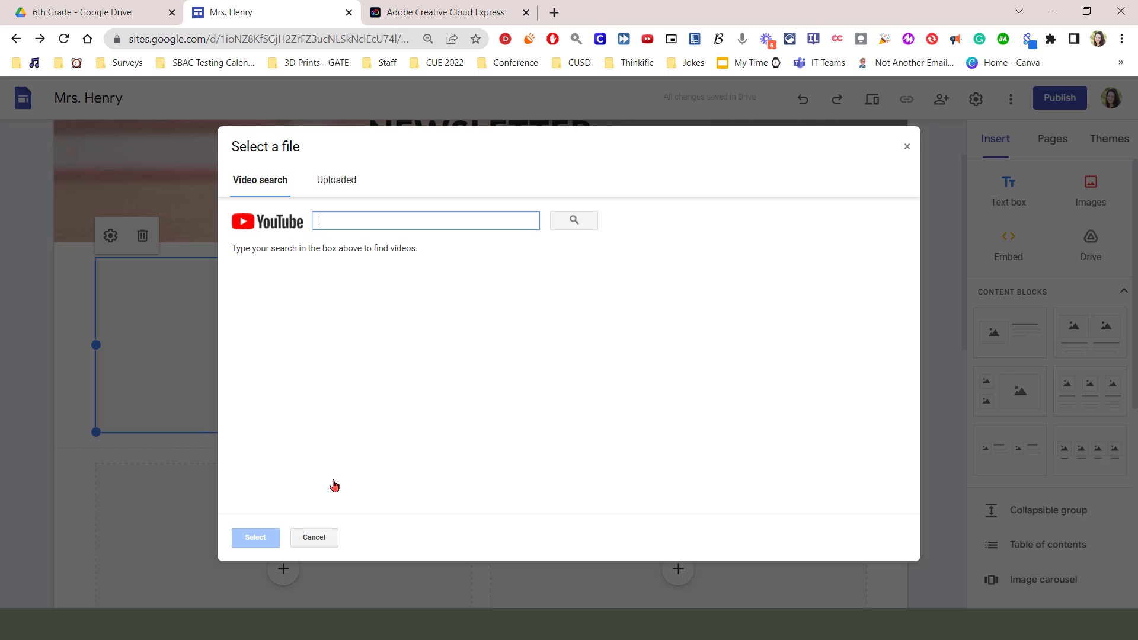
type("apple pie recipe")
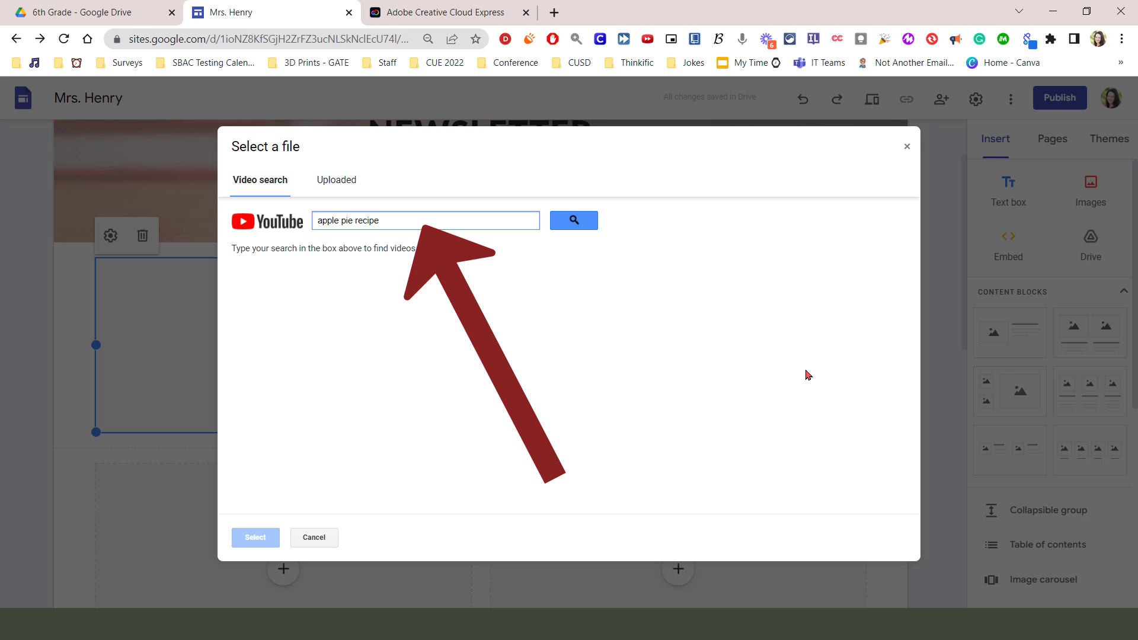
key("Return")
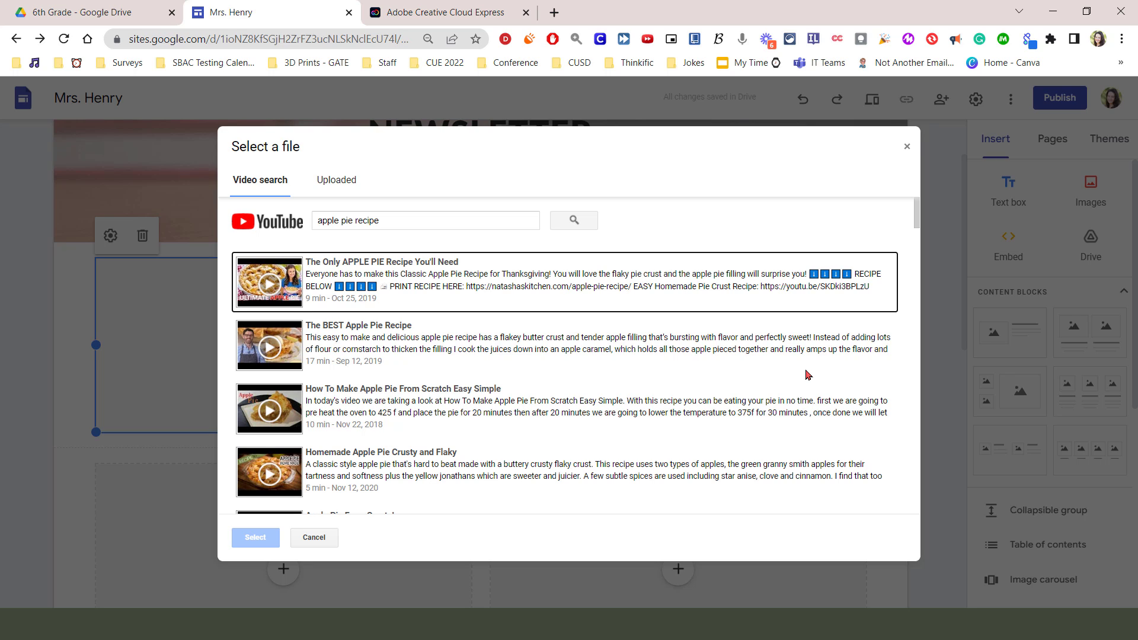
left_click(421, 283)
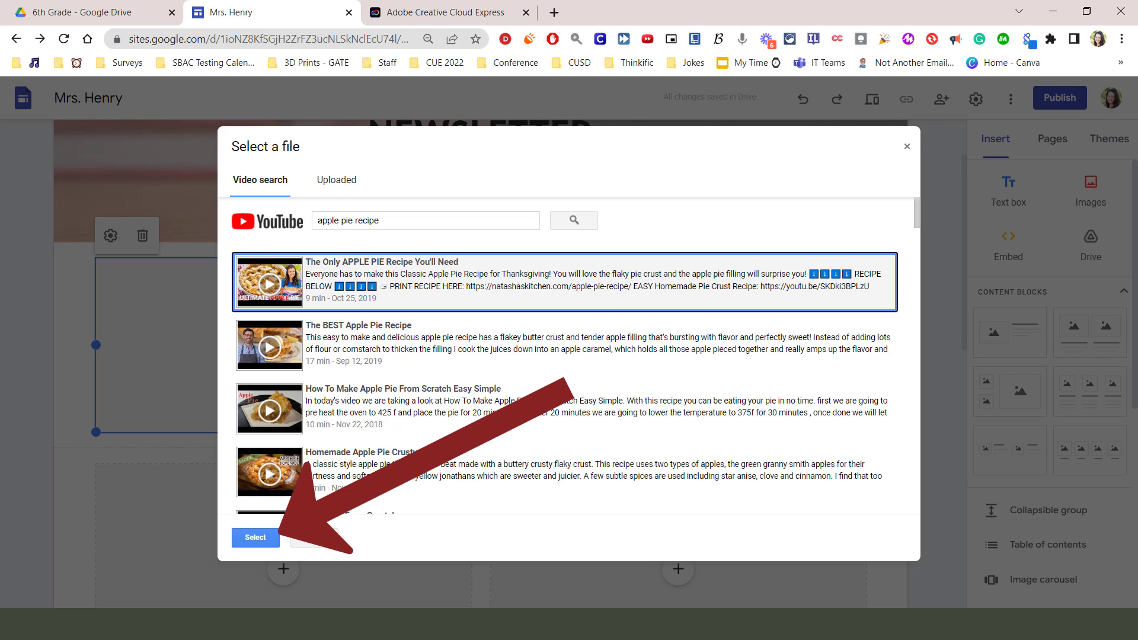
left_click(268, 540)
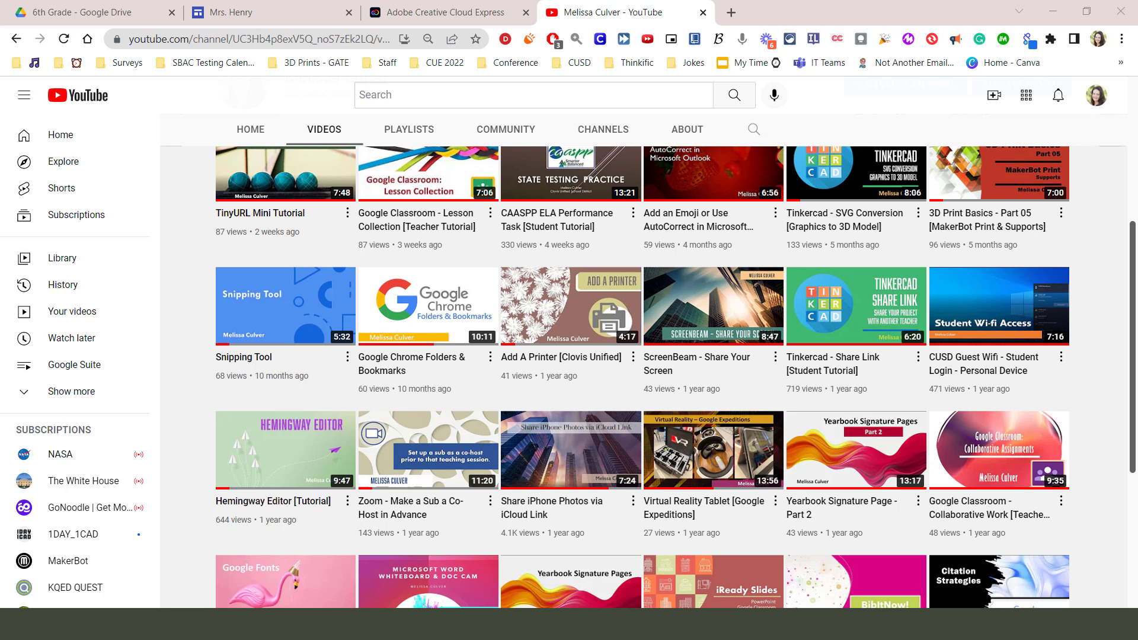
Open the YouTube video "Tinkercad - Share Link [Student Tutorial]" in a new tab, copy its share link, and return to the class site
right_click(838, 305)
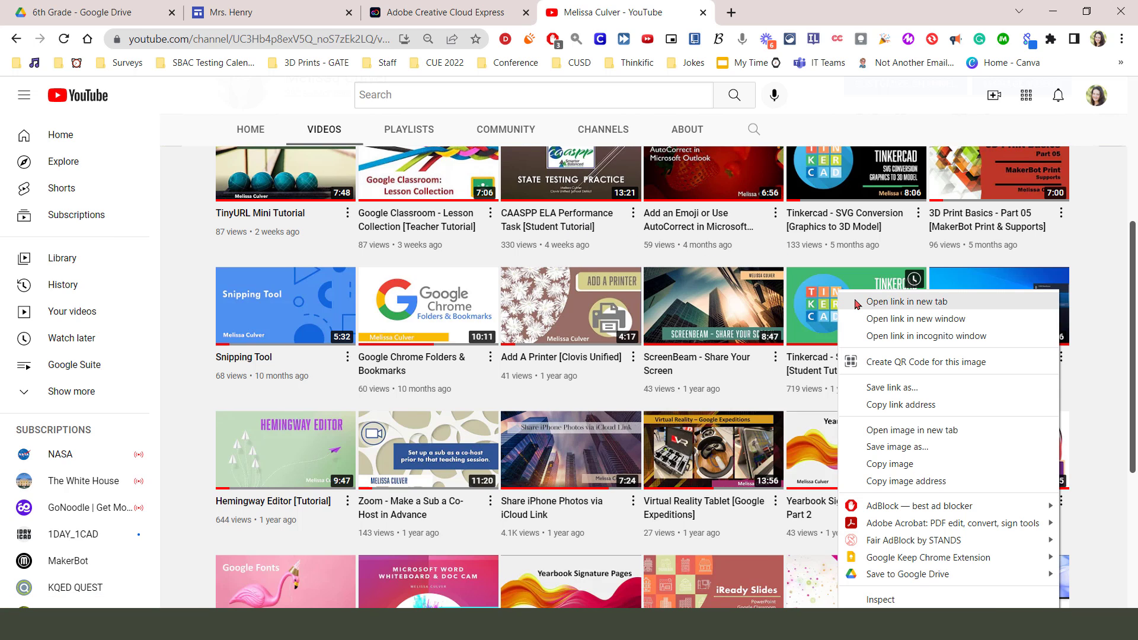
left_click(856, 305)
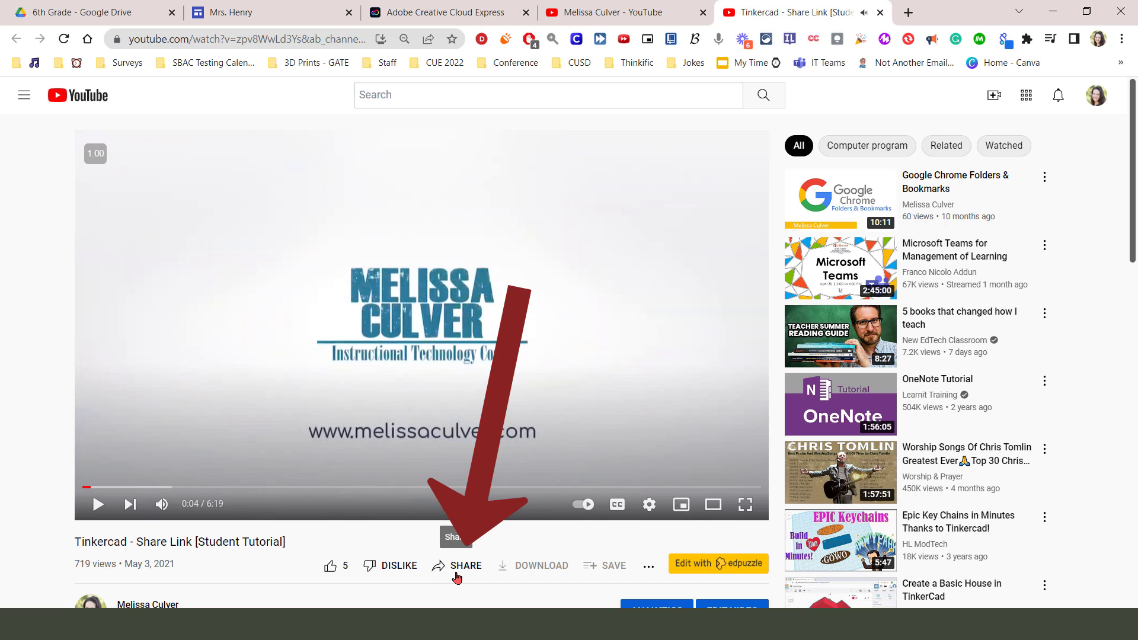
left_click(457, 578)
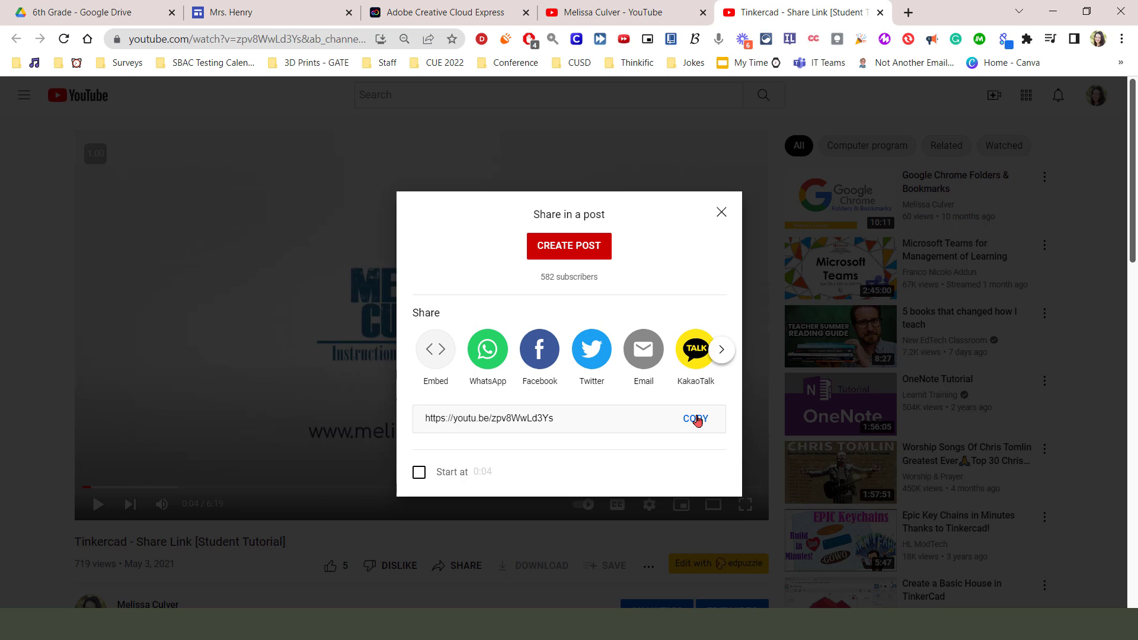
left_click(696, 419)
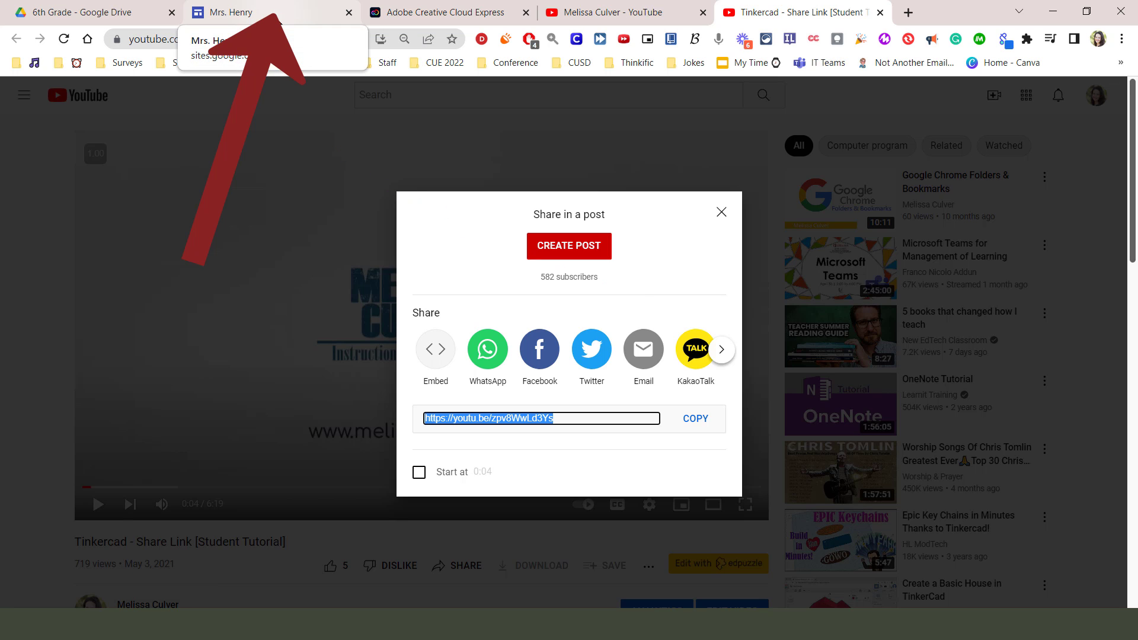
left_click(277, 18)
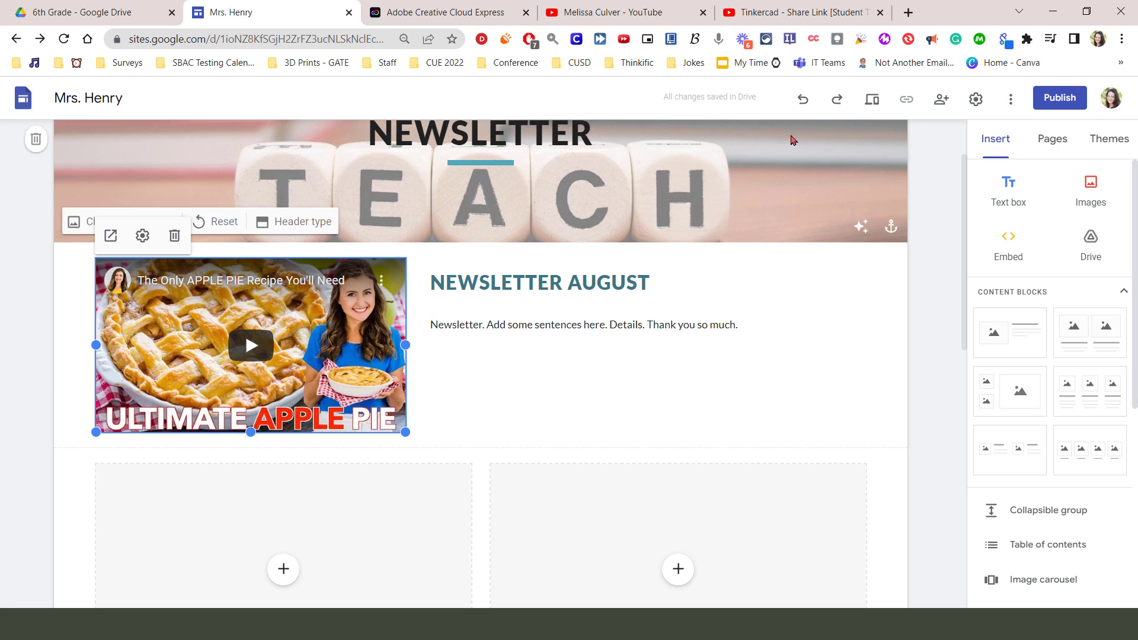
Undo the apple pie video and insert "Tinkercad - Share Link [Student Tutorial]" into the emptied placeholder using its copied YouTube link
left_click(801, 102)
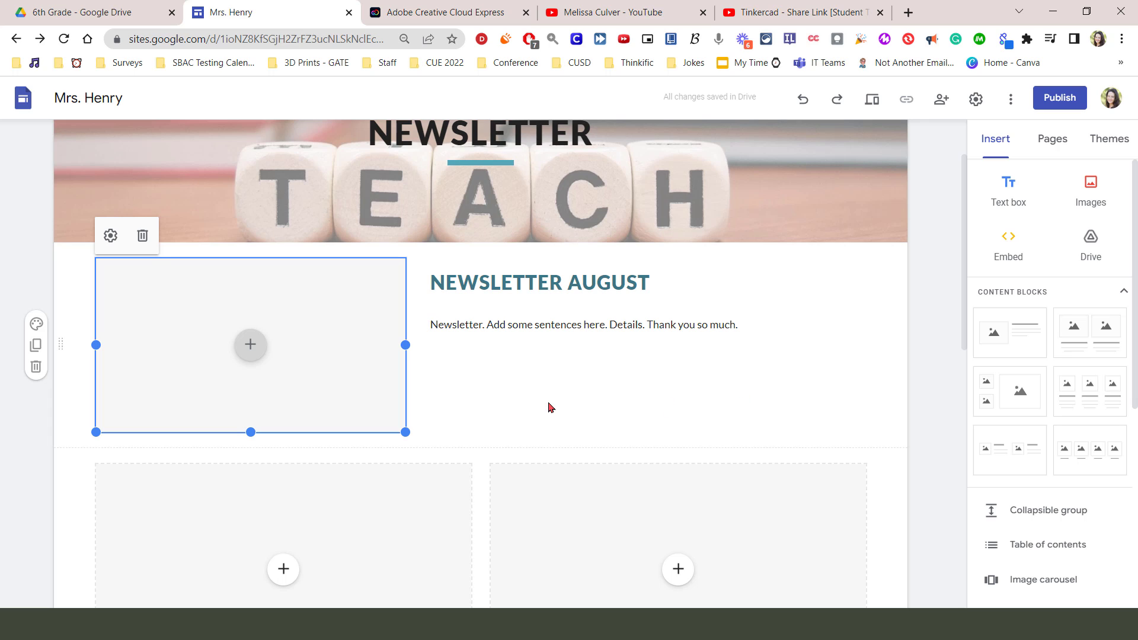
left_click(251, 347)
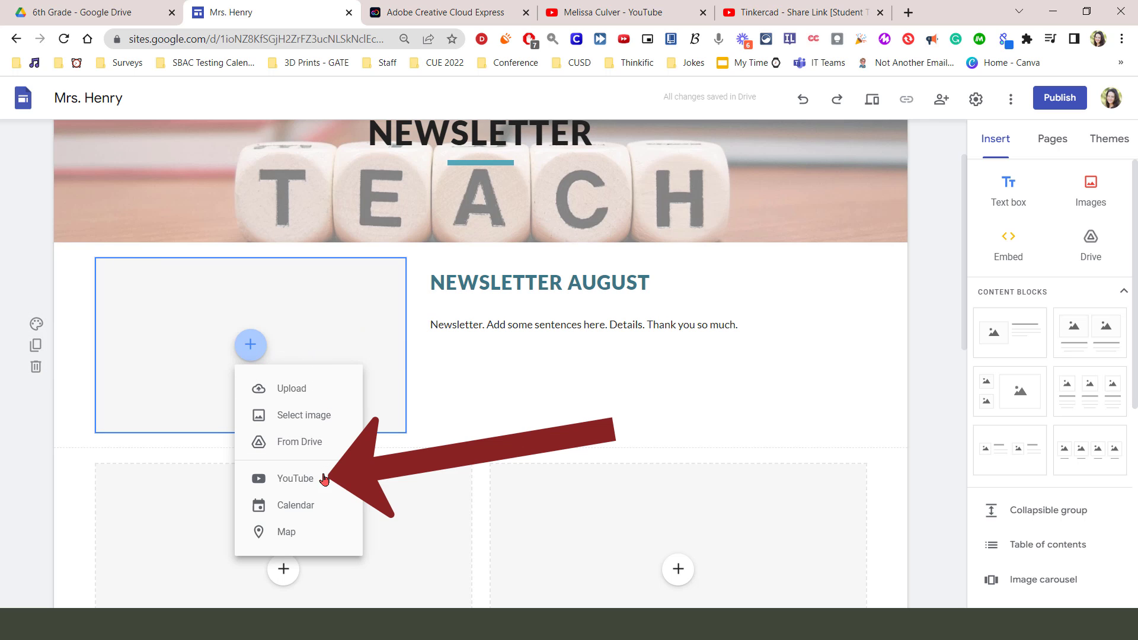
left_click(323, 481)
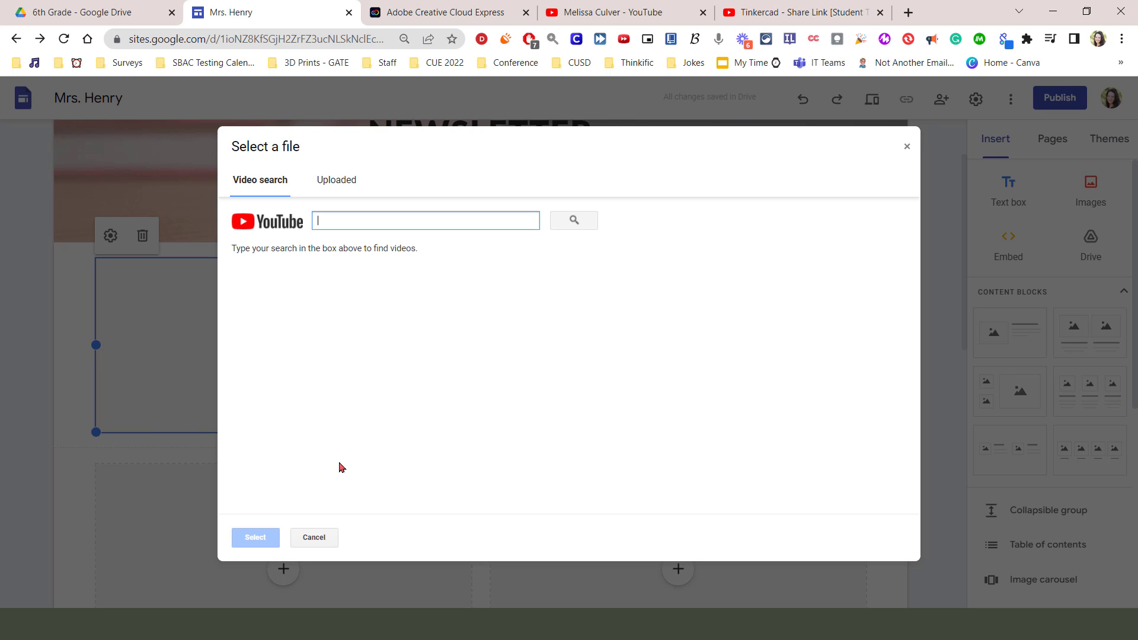
right_click(329, 221)
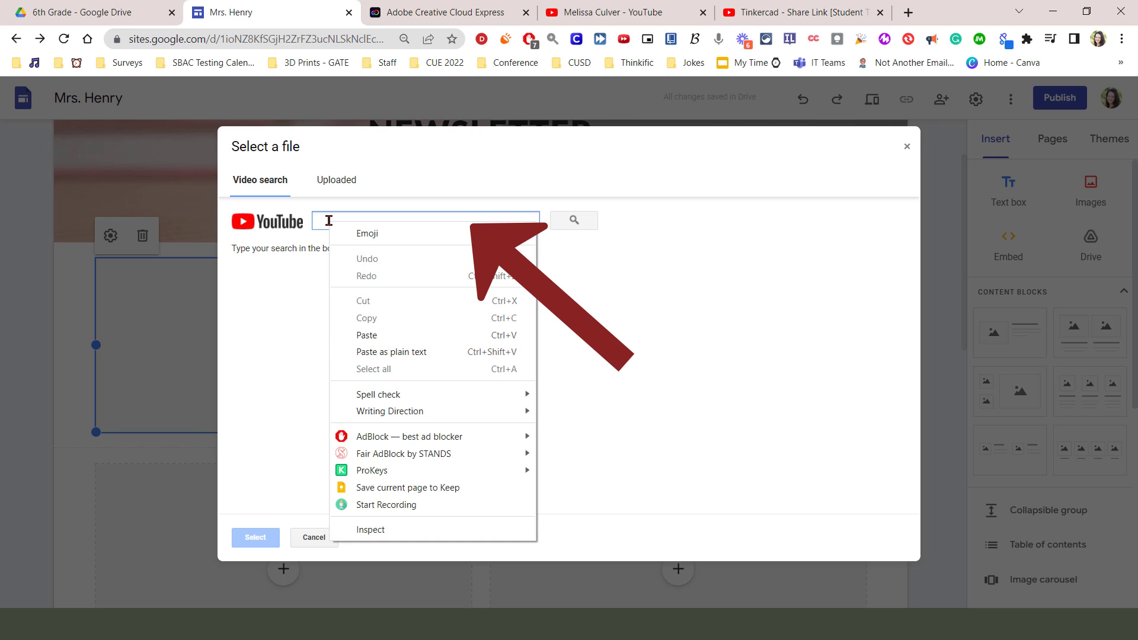
left_click(447, 339)
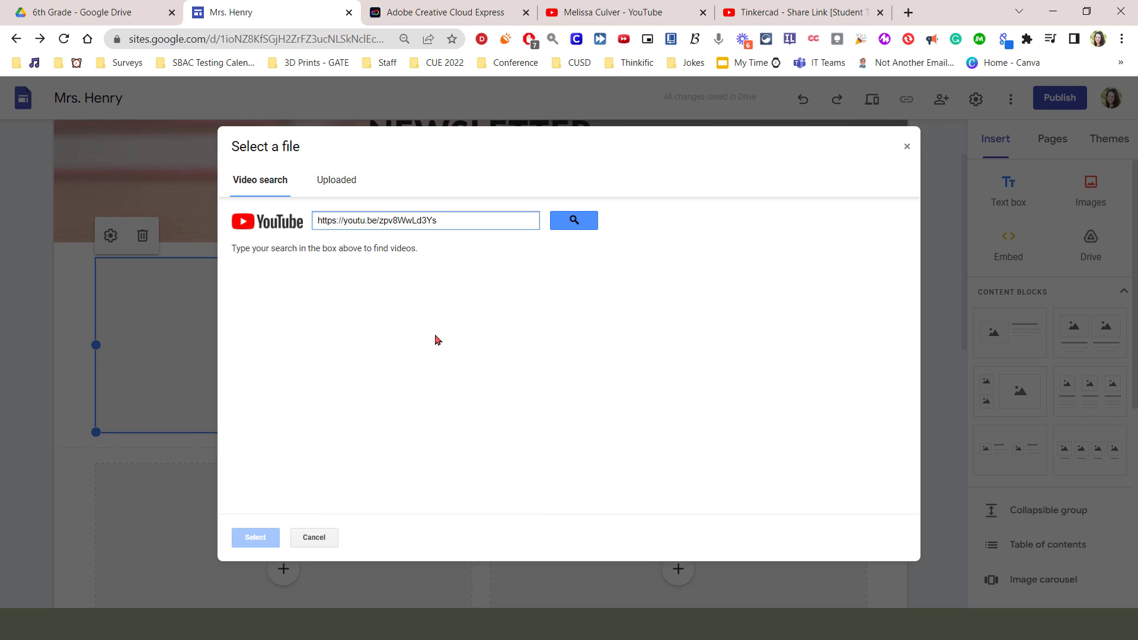
key("Return")
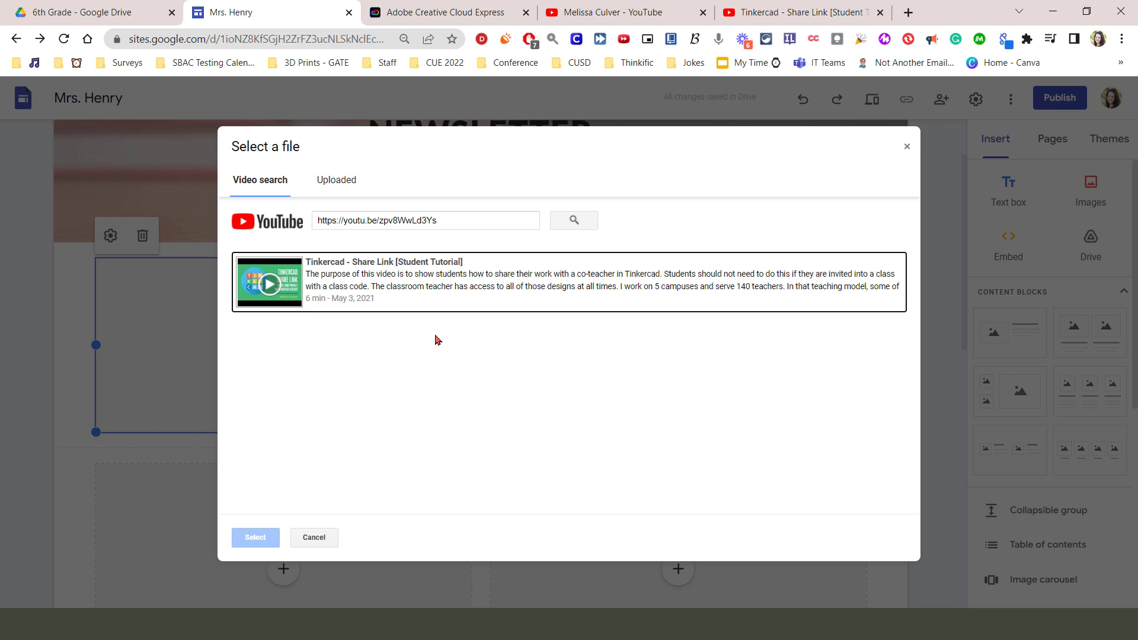
left_click(408, 281)
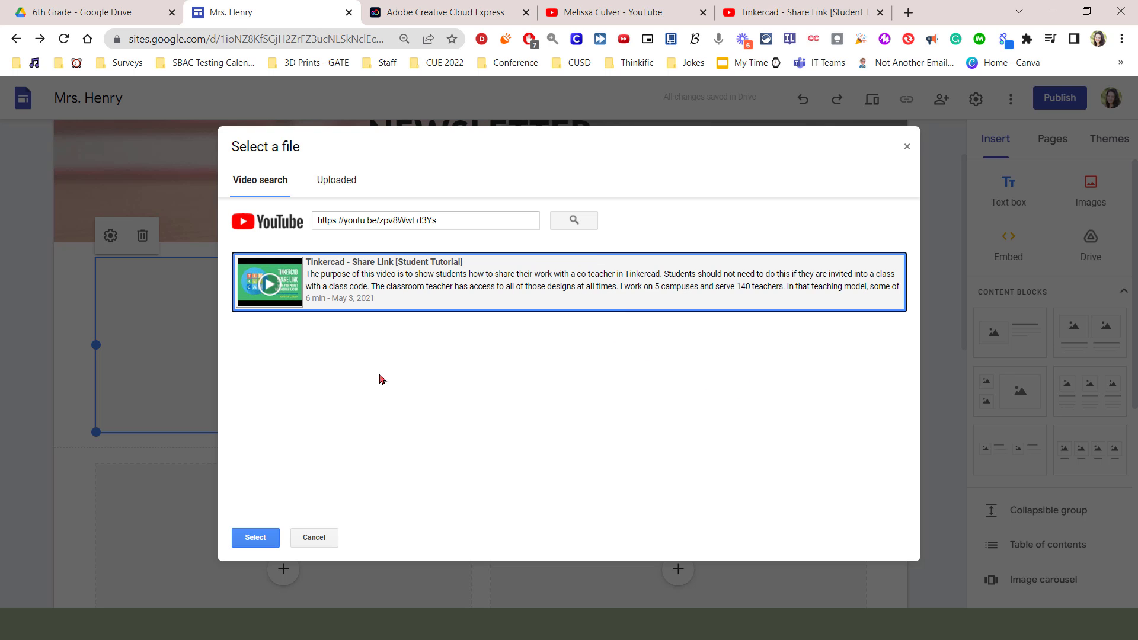
left_click(268, 541)
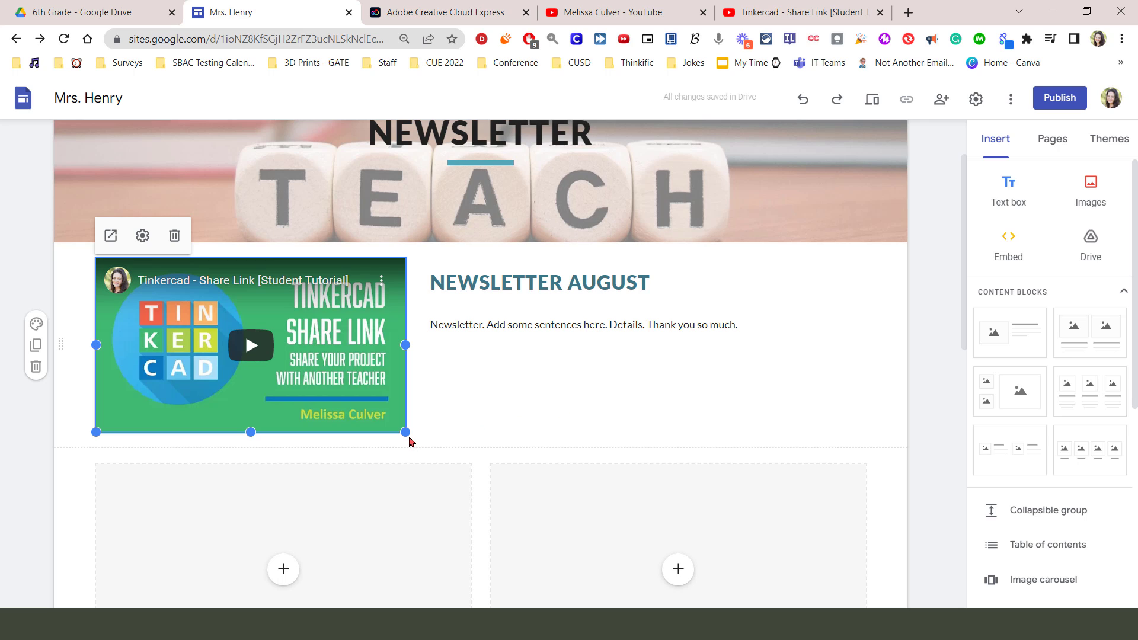
Shrink the Tinkercad video in the first block, and try to widen the body text box towards it
mouse_move(404, 432)
left_mouse_down()
mouse_move(414, 494)
mouse_move(406, 432)
left_mouse_up()
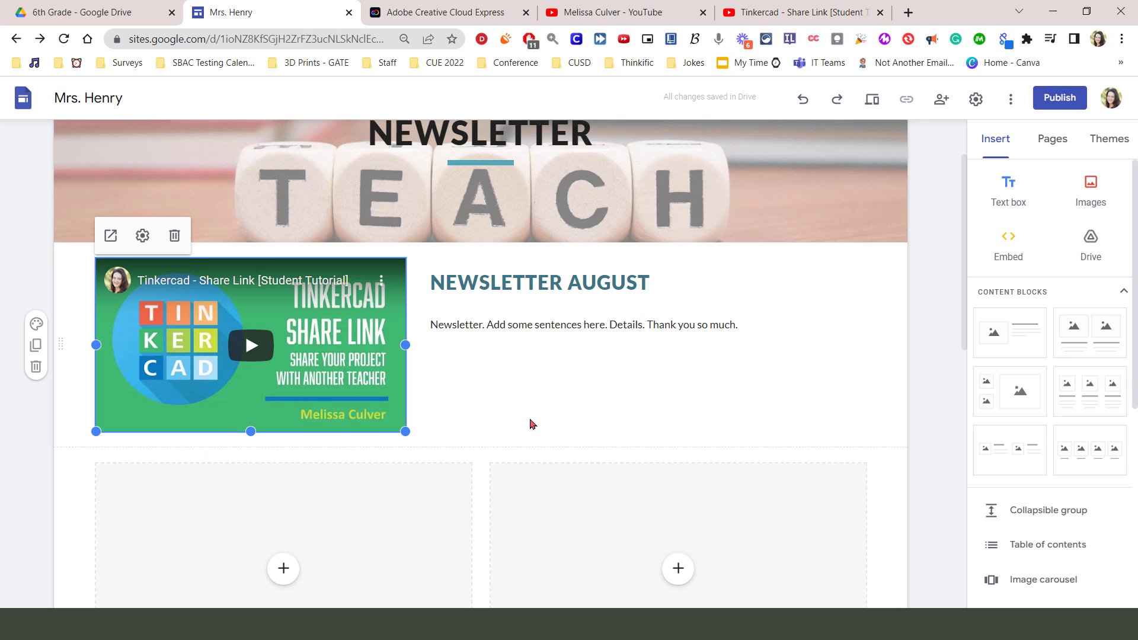
left_click_drag(406, 431, 343, 401)
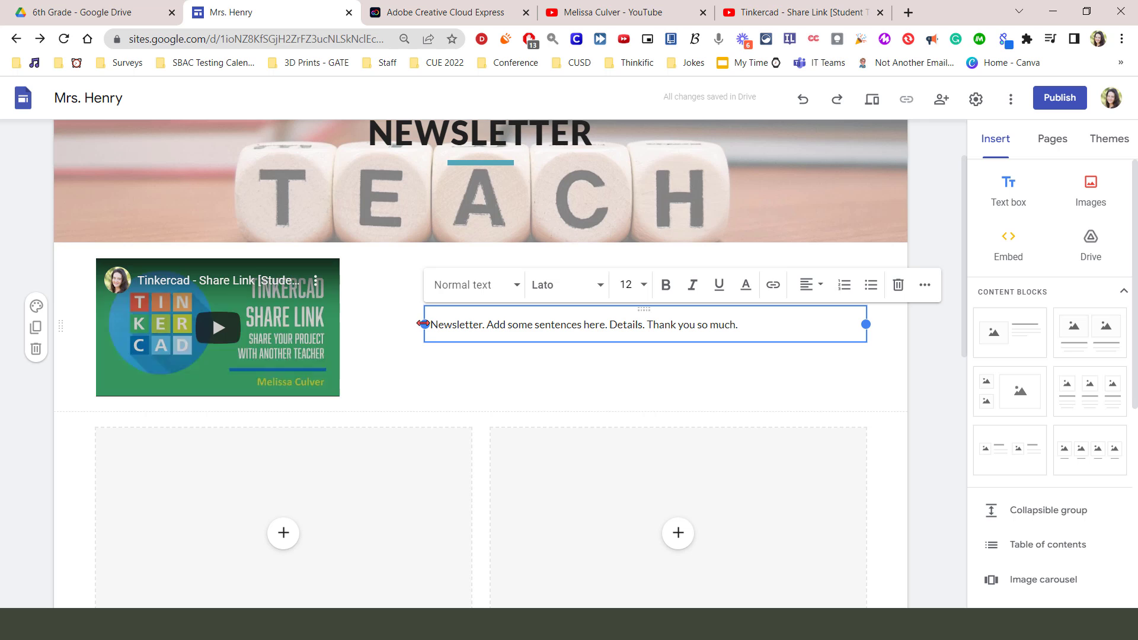
left_click_drag(423, 322, 406, 333)
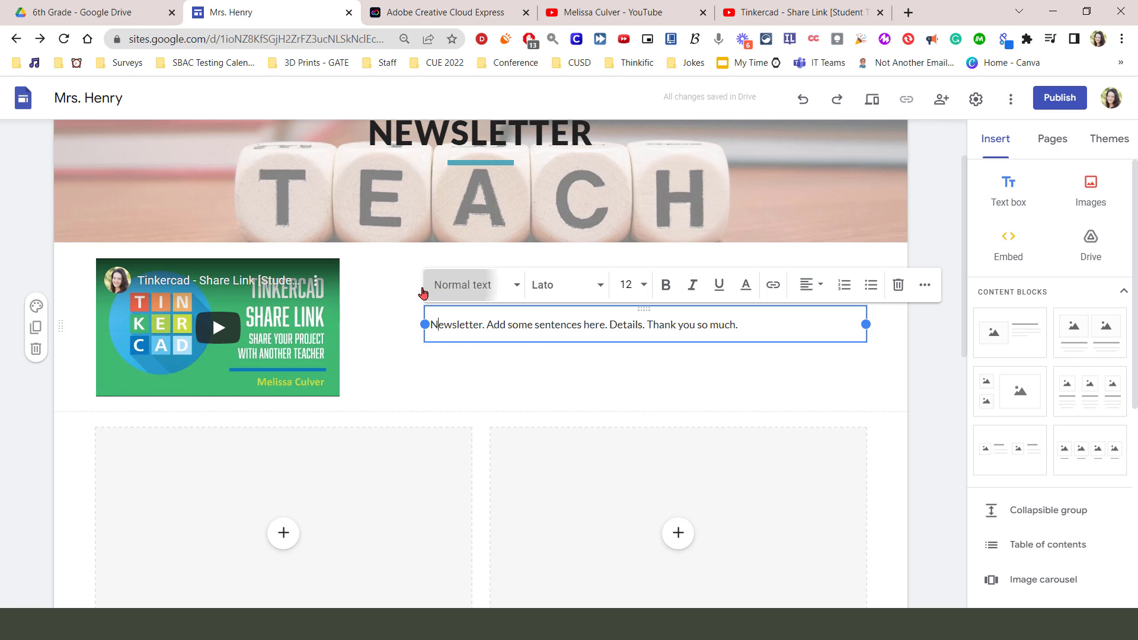
left_click(428, 288)
left_click(645, 389)
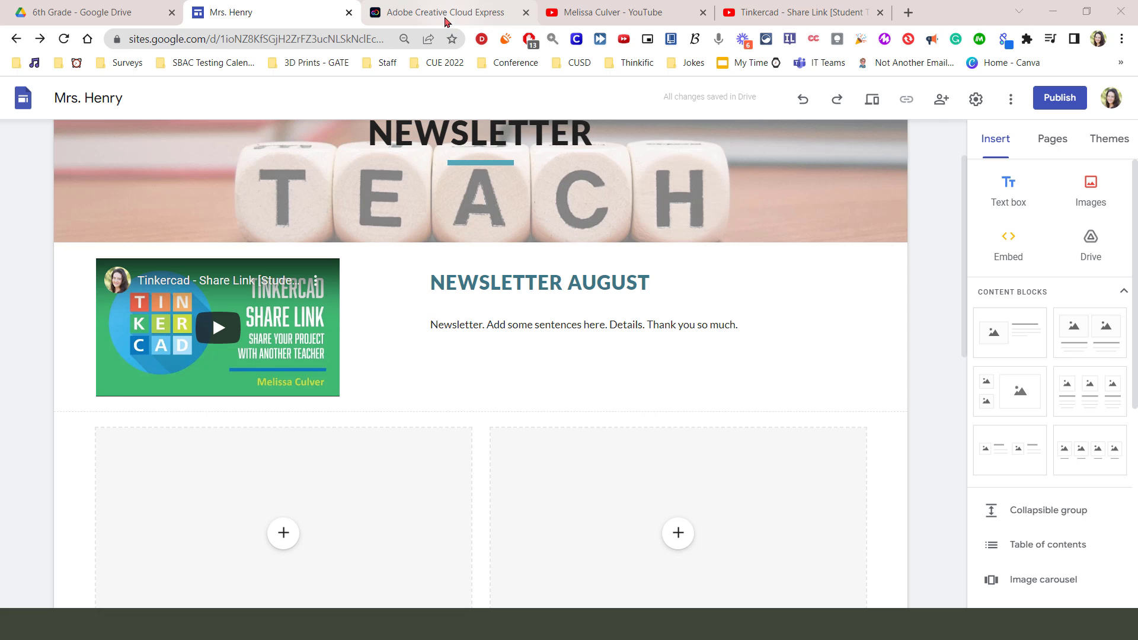
Look over "The Class Echo" newsletter in Adobe Creative Cloud Express and the 6th Grade folder in Google Drive
left_click(446, 19)
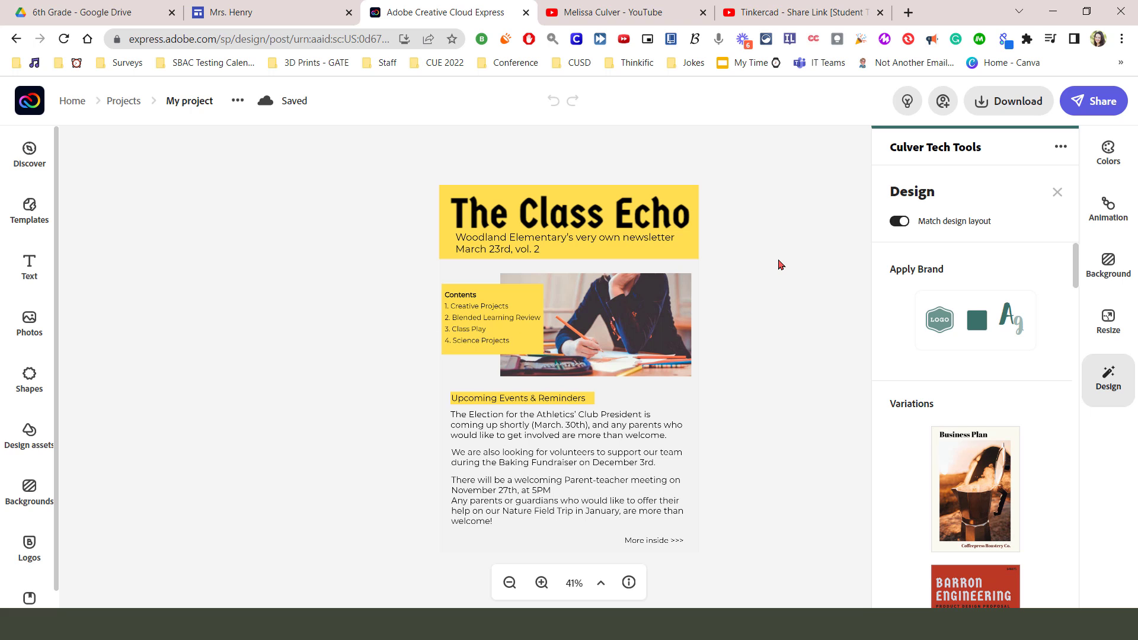
left_click(128, 16)
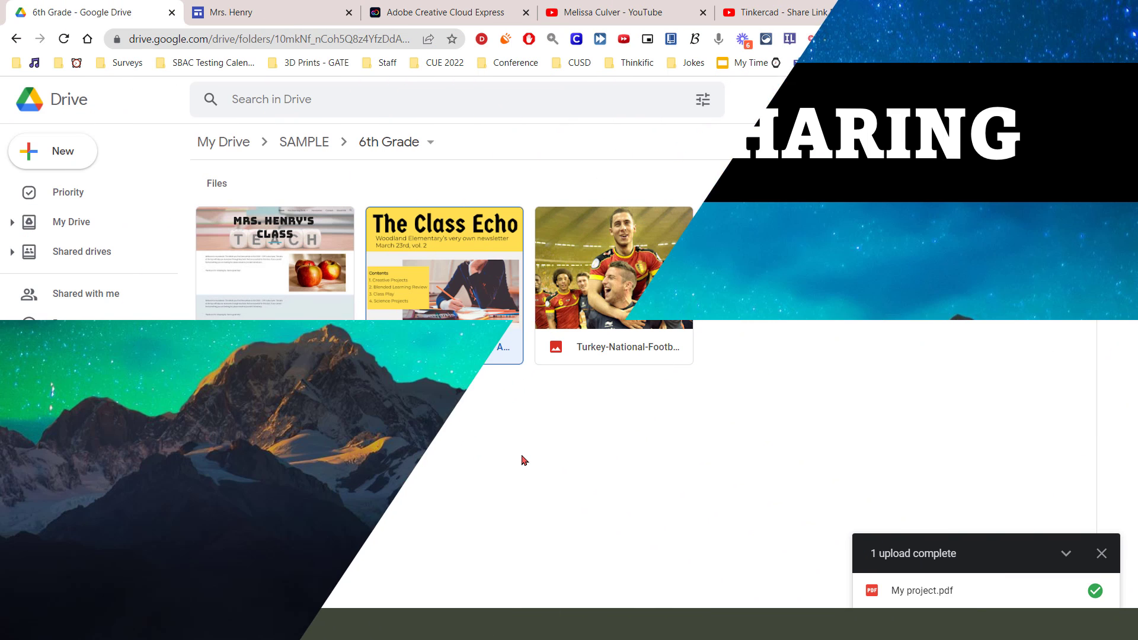
left_click(288, 18)
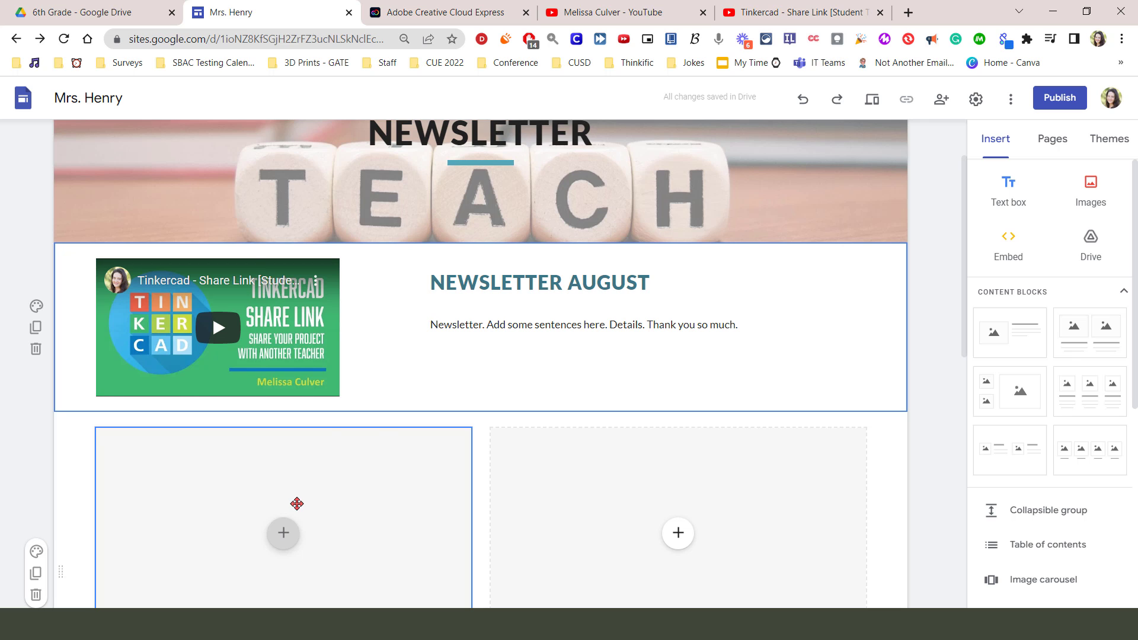
In Google Drive, share the Sample Newsletter PDF with "Anyone with the link" as Viewer
left_click(93, 13)
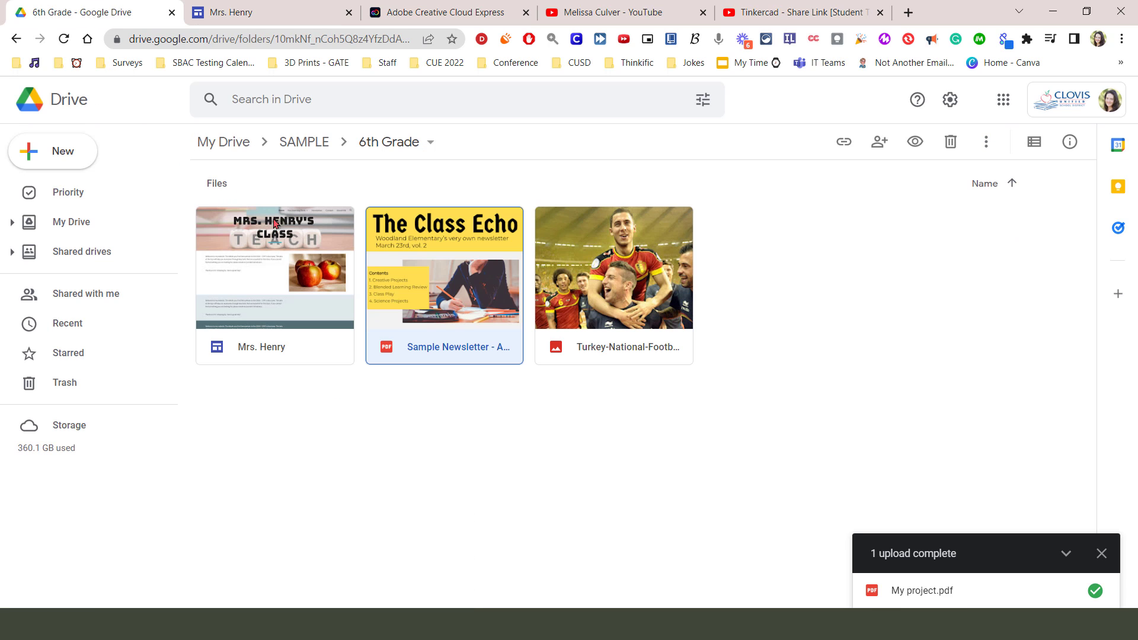
right_click(445, 270)
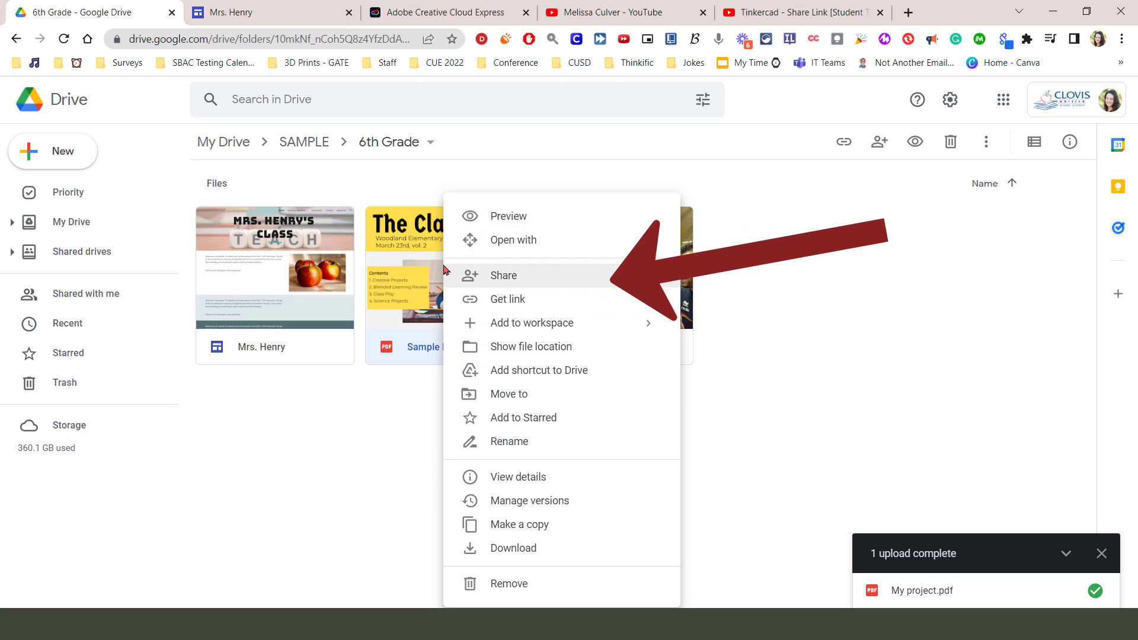
left_click(568, 281)
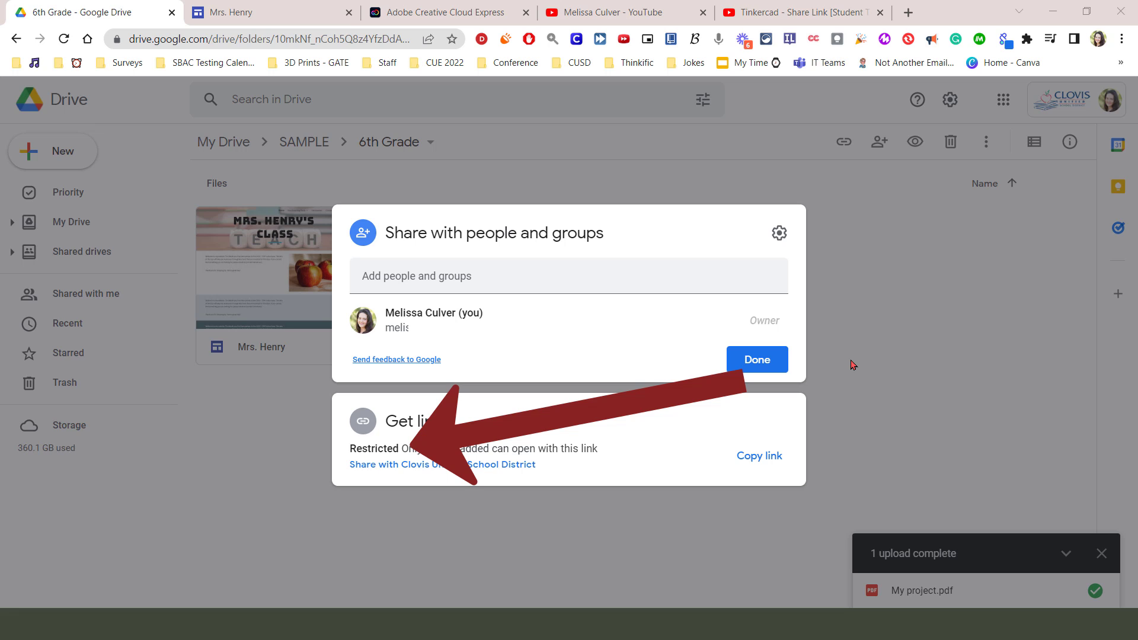
left_click(513, 466)
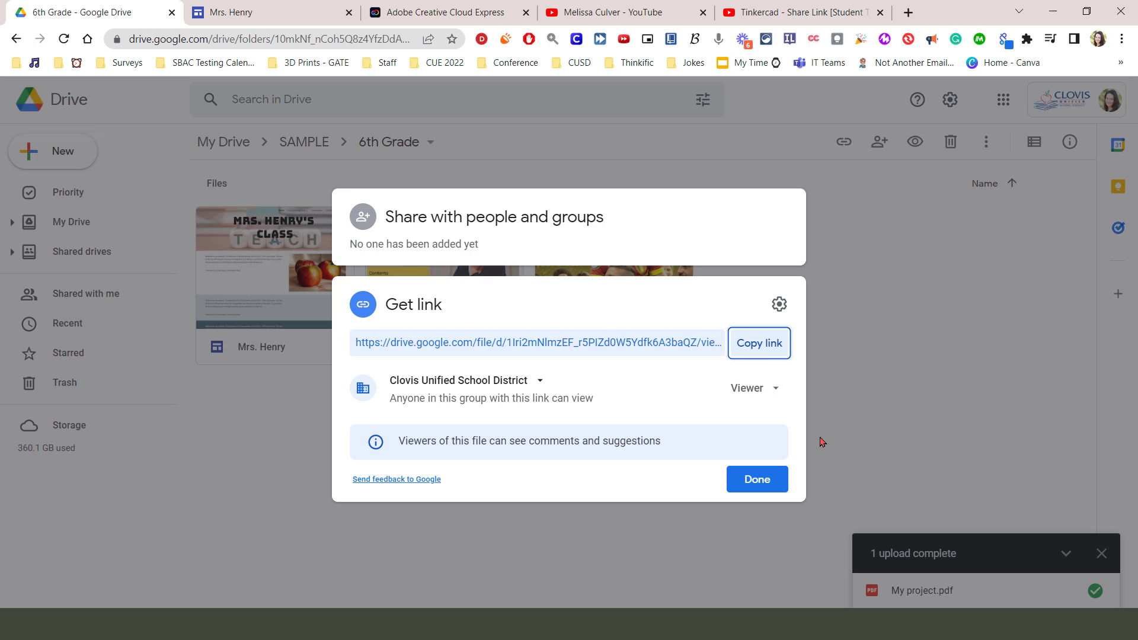
left_click(540, 382)
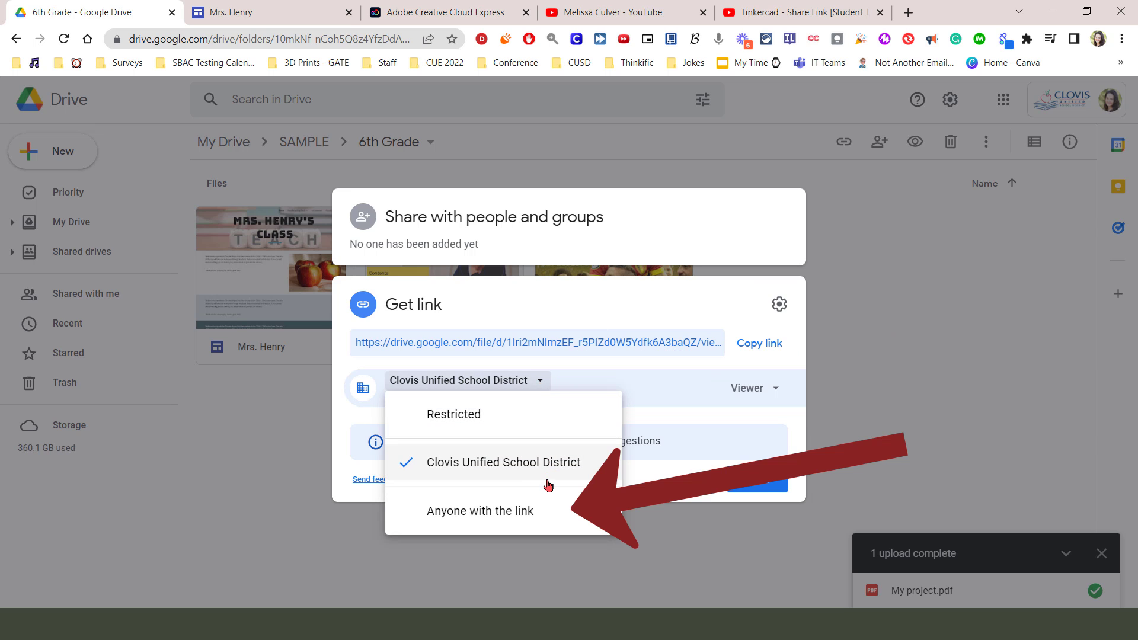
left_click(549, 517)
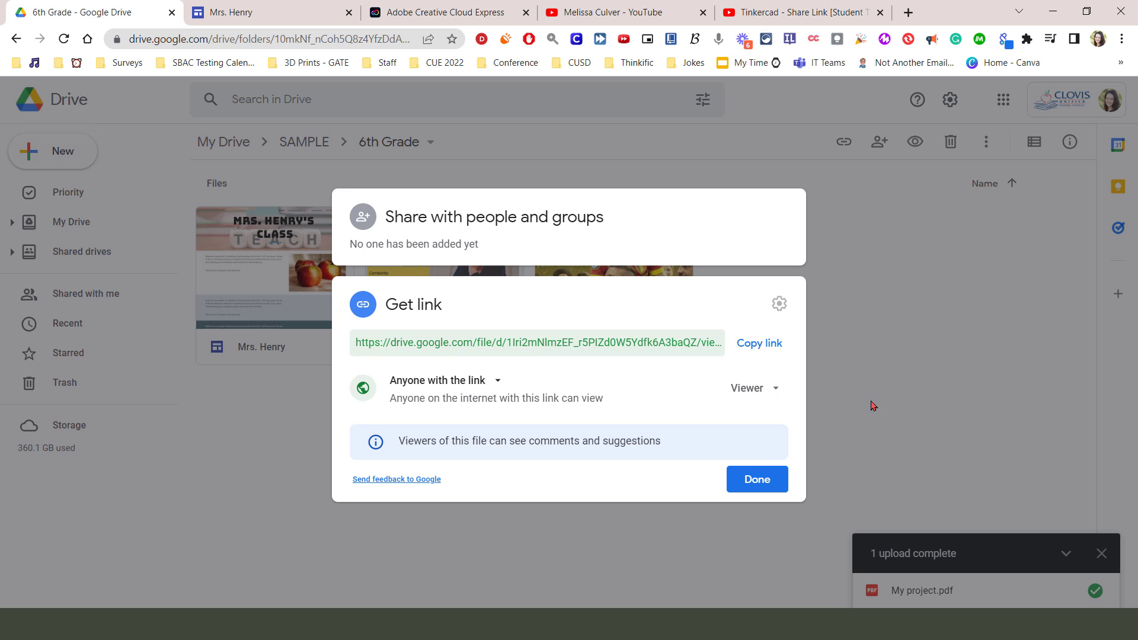
left_click(776, 390)
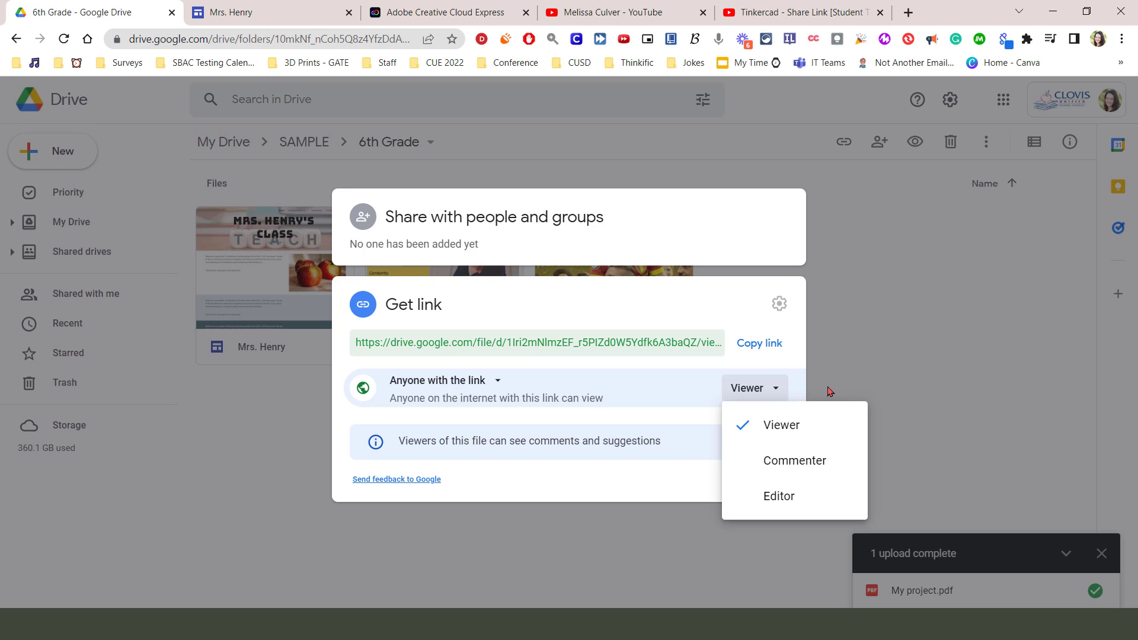
left_click(549, 519)
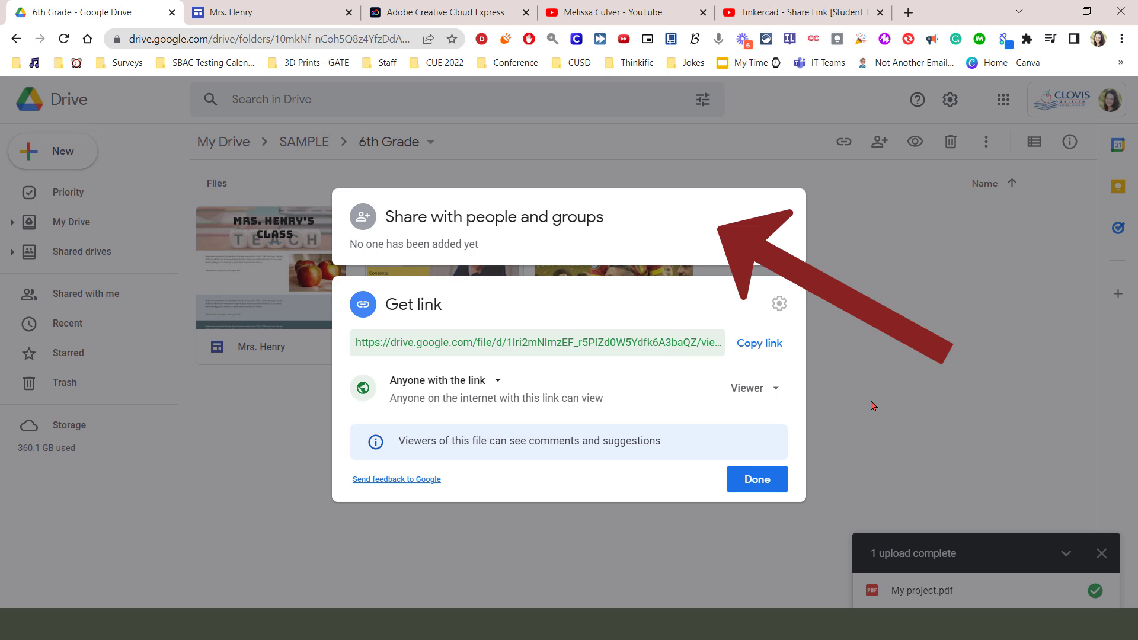
left_click(735, 235)
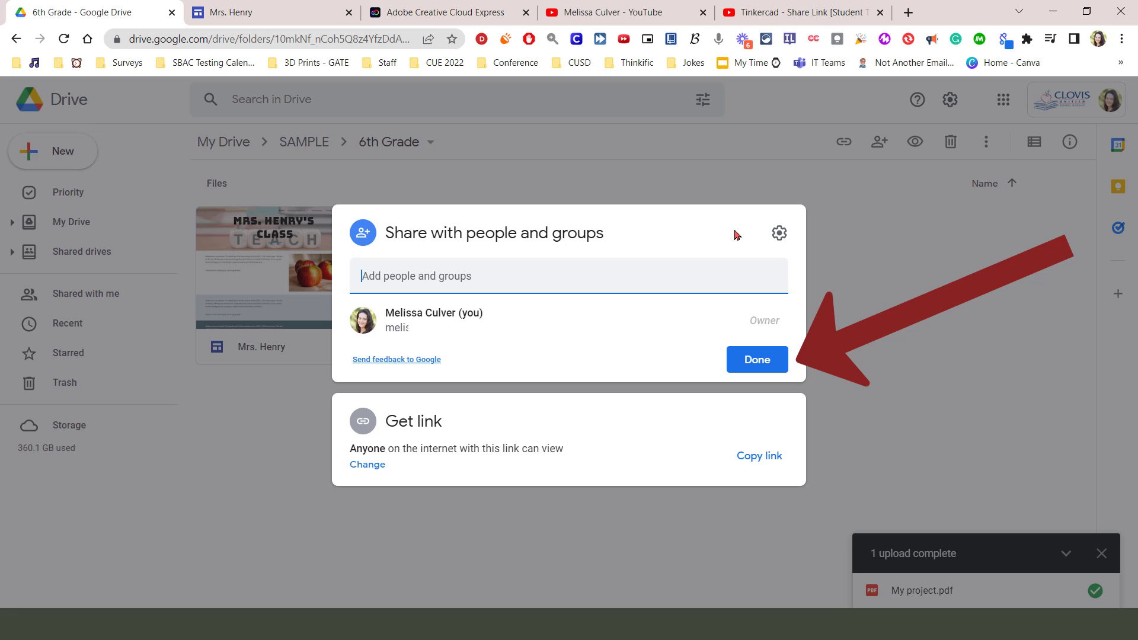
left_click(757, 359)
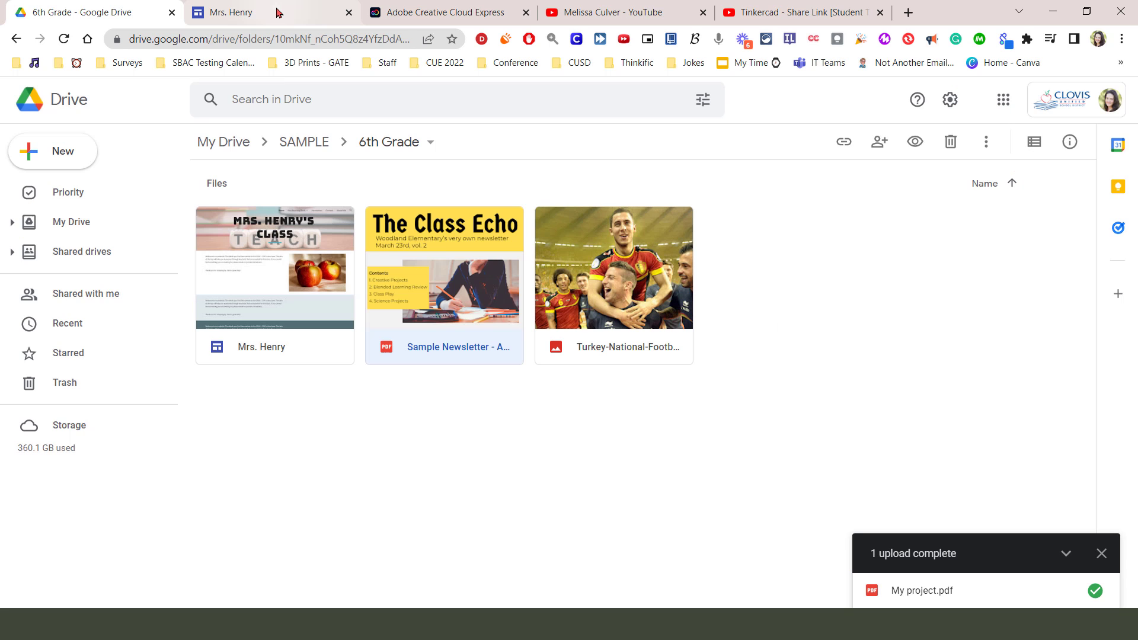
Switch to the site in Google Sites, start adding a Drive file to the two-column block's first placeholder, and browse the My Drive folders
left_click(267, 12)
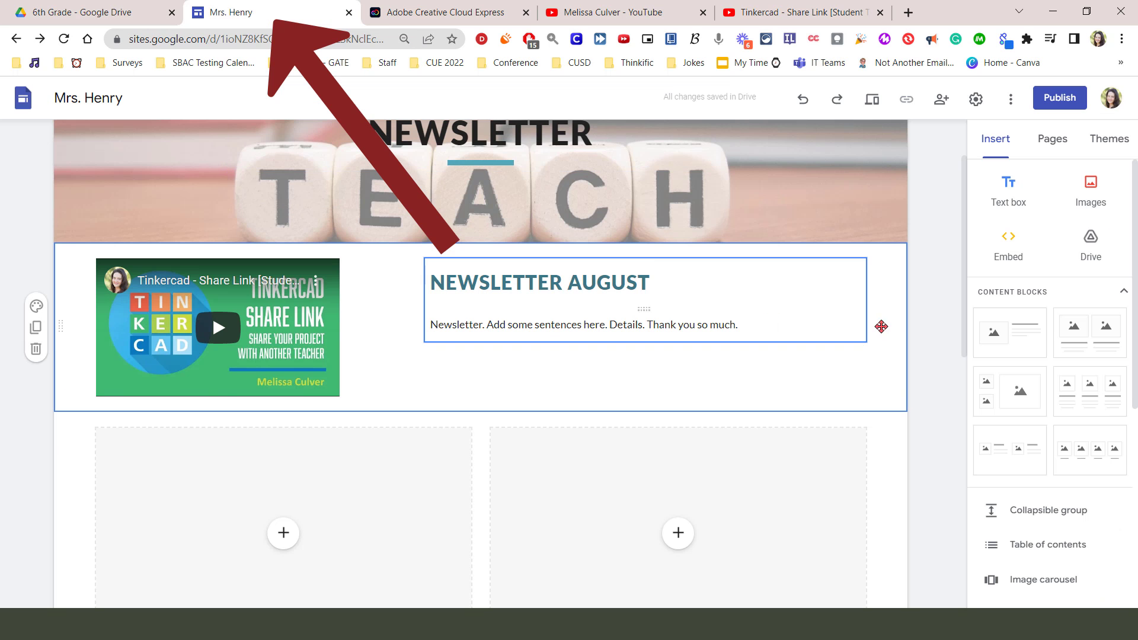
scroll(927, 320, "down", 1)
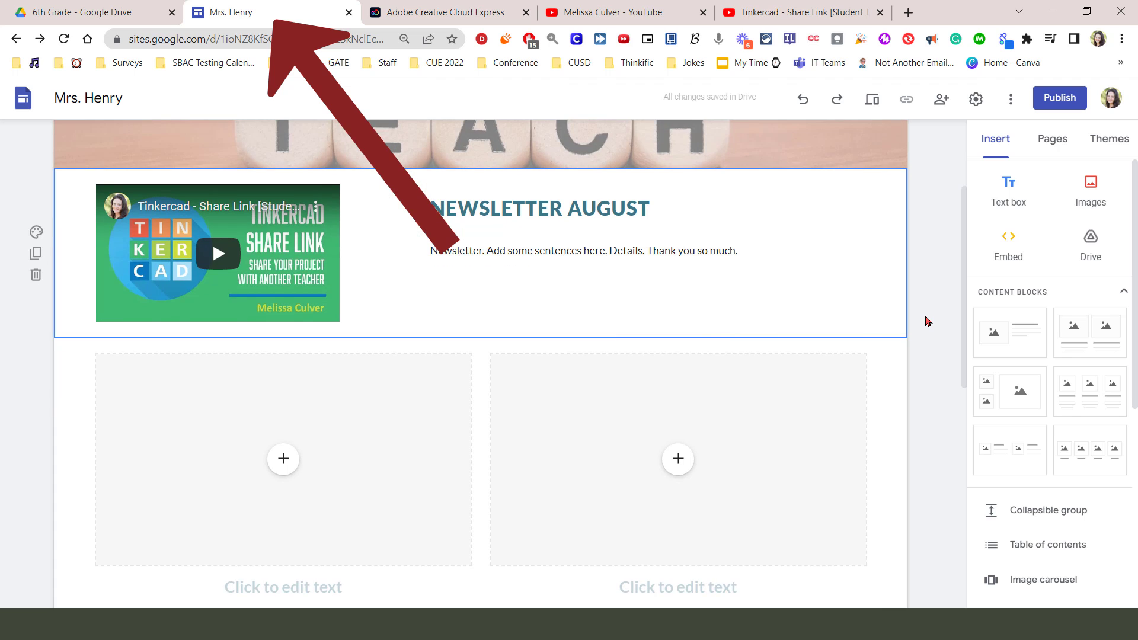
scroll(928, 320, "down", 1)
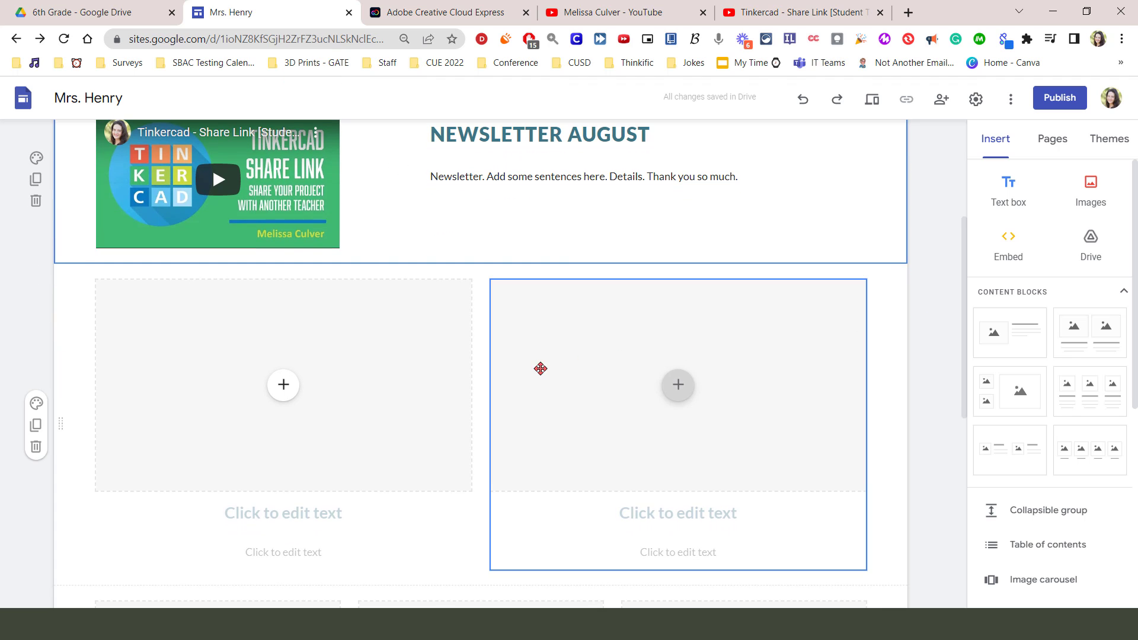
left_click(283, 388)
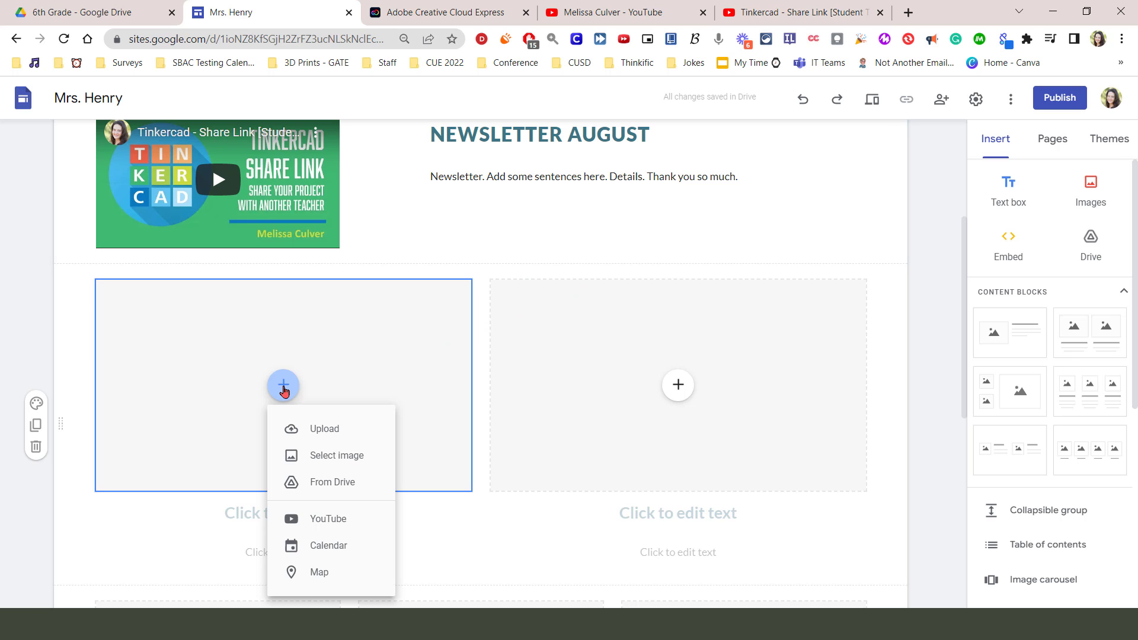
left_click(374, 483)
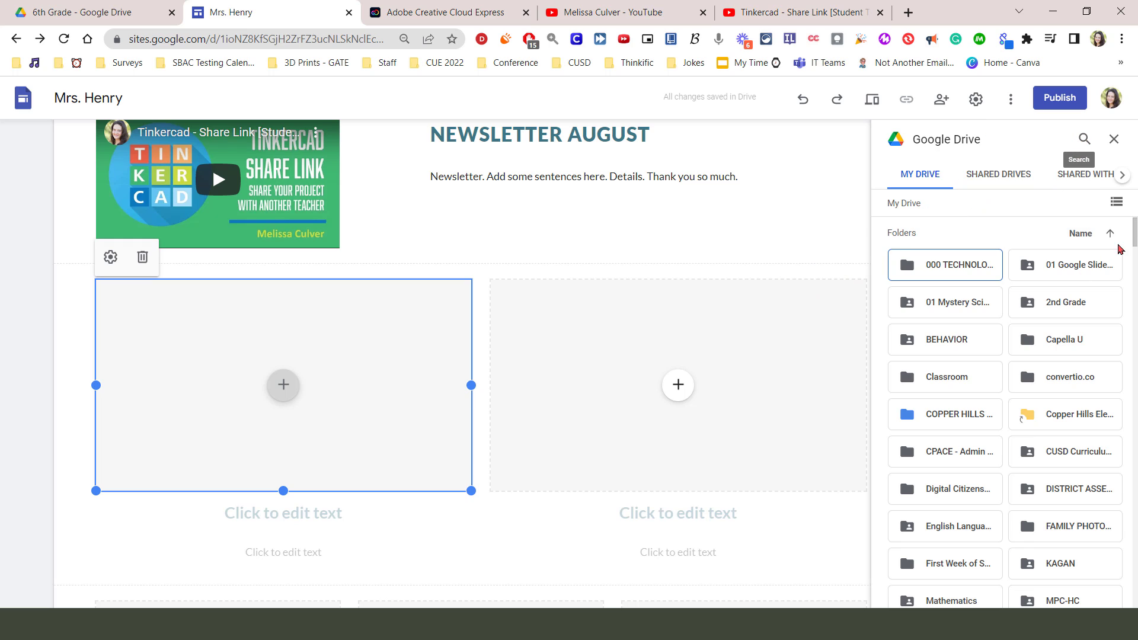
left_click_drag(1134, 231, 1134, 254)
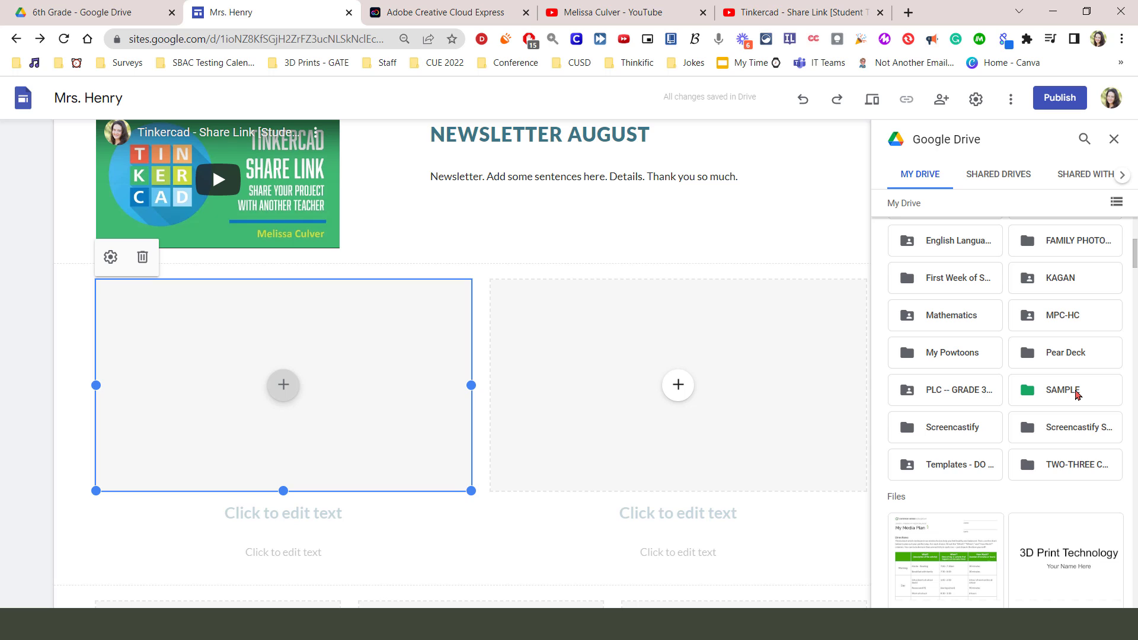
scroll(1077, 395, "up", 5)
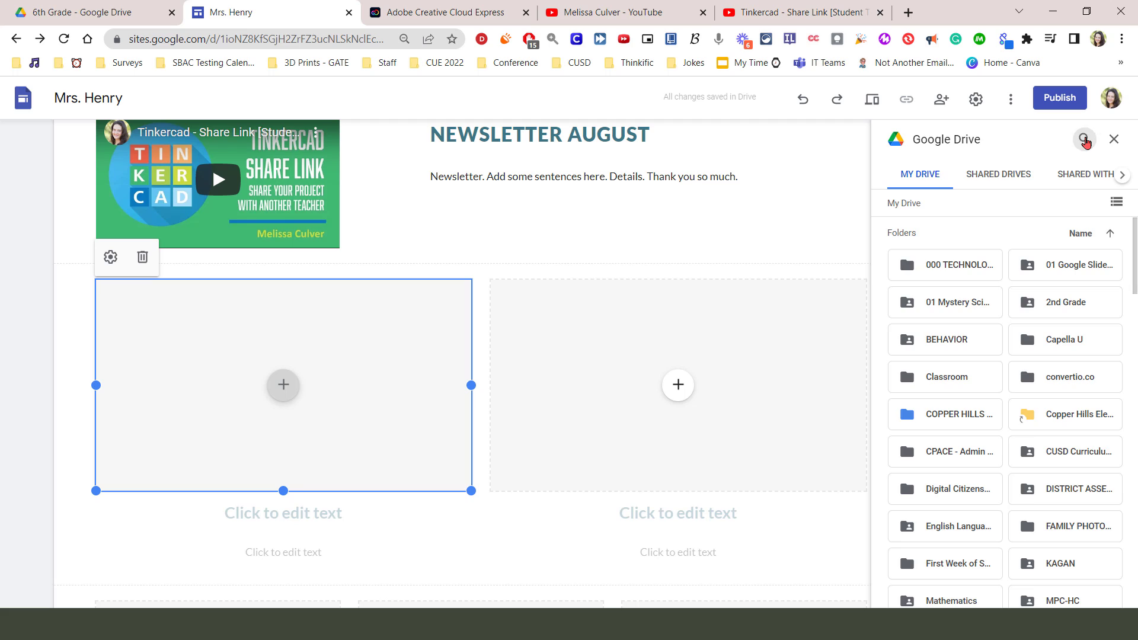
Search Drive for "sample newsletter" and insert "Sample Newsletter - Adobe.pdf" into the two-column block's first placeholder
left_click(1083, 139)
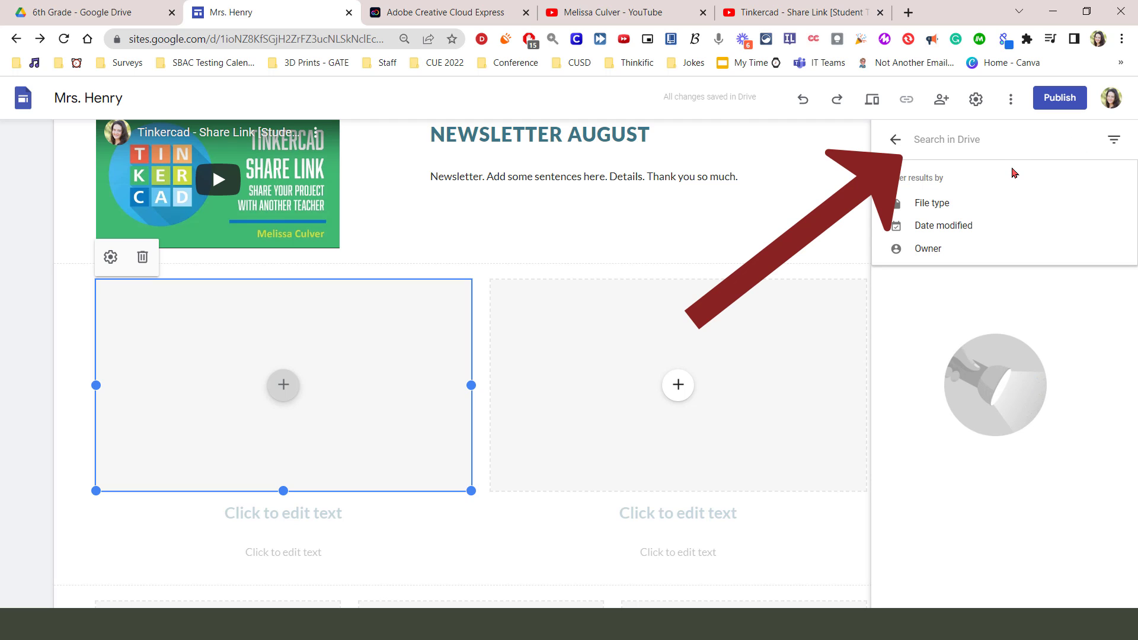
type("sample n")
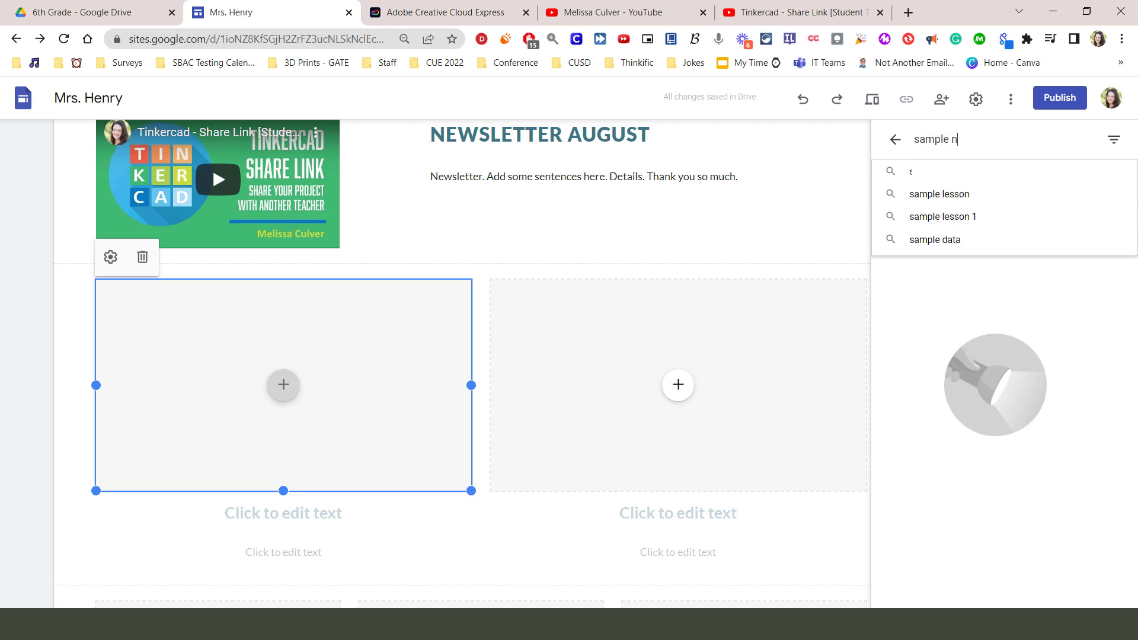
type("ewsletter")
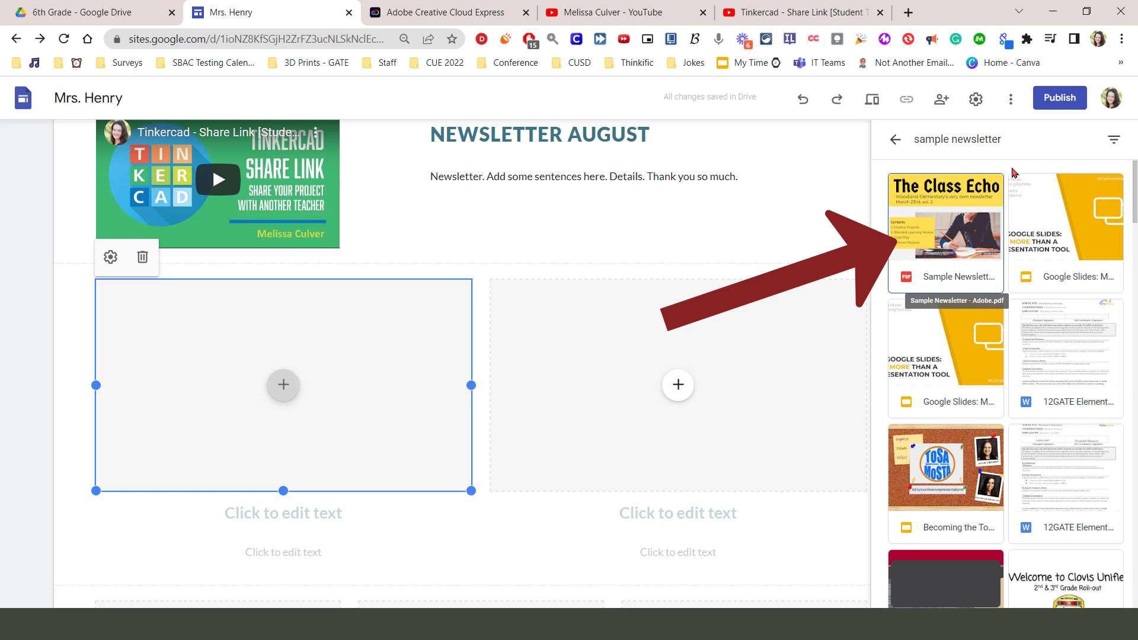
left_click(937, 233)
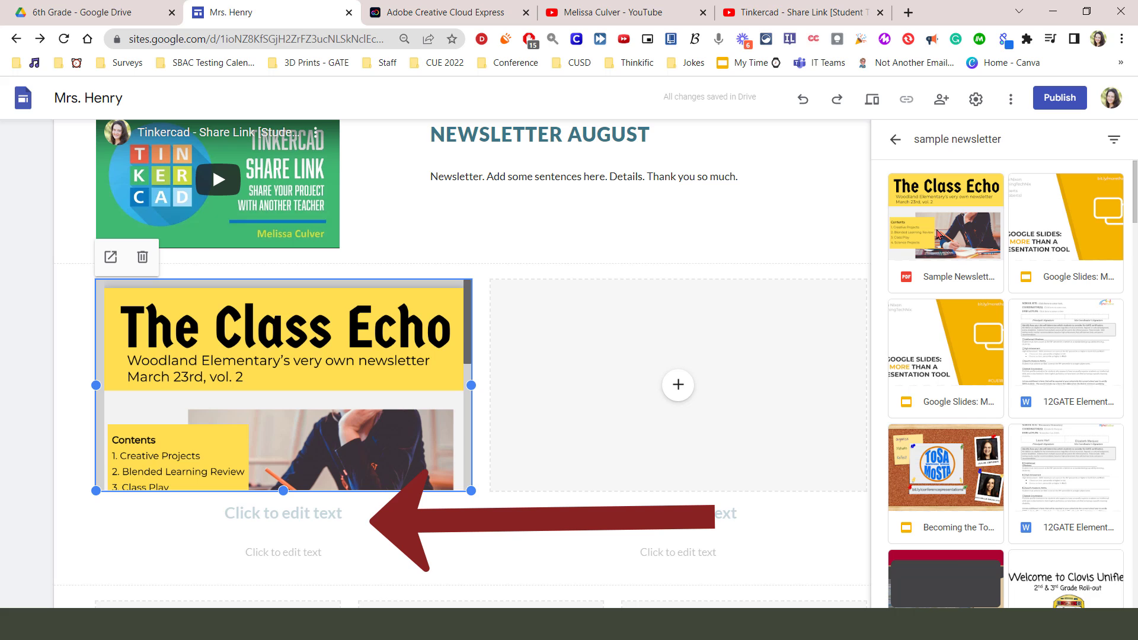
left_click(343, 513)
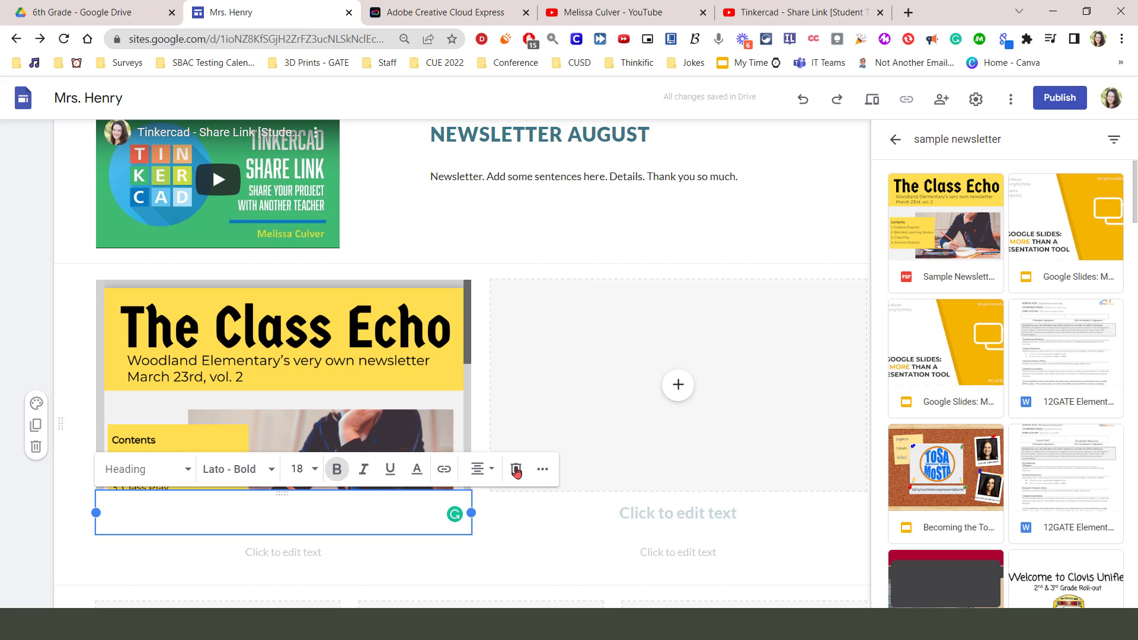
left_click(338, 551)
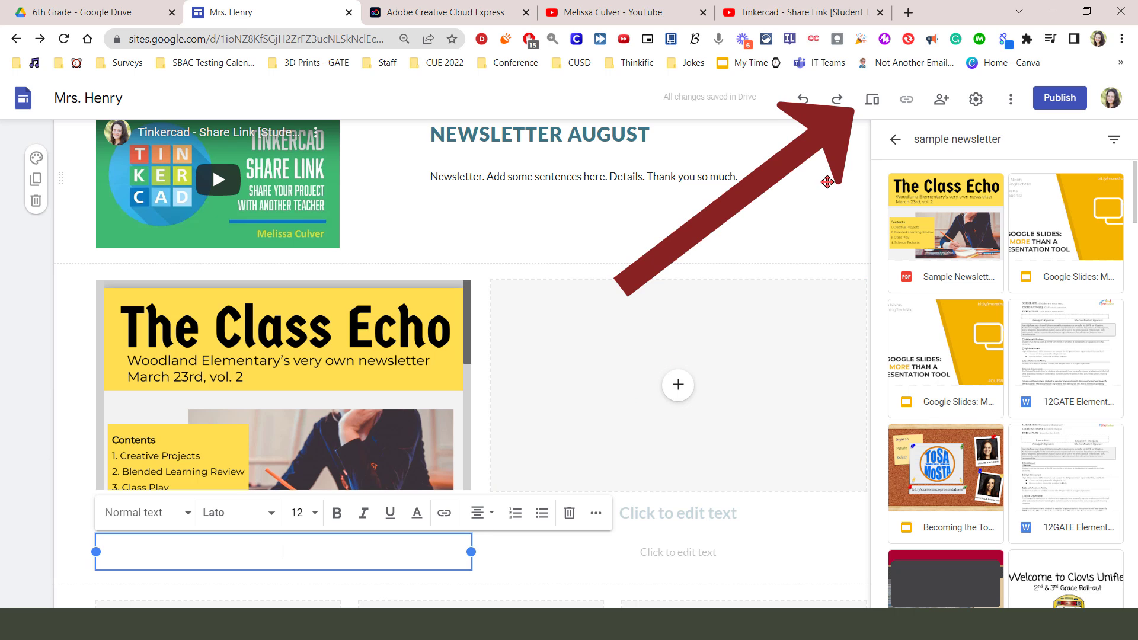
Preview the Newsletter page, look over its content blocks, and pop out the embedded "The Class Echo" newsletter
left_click(872, 99)
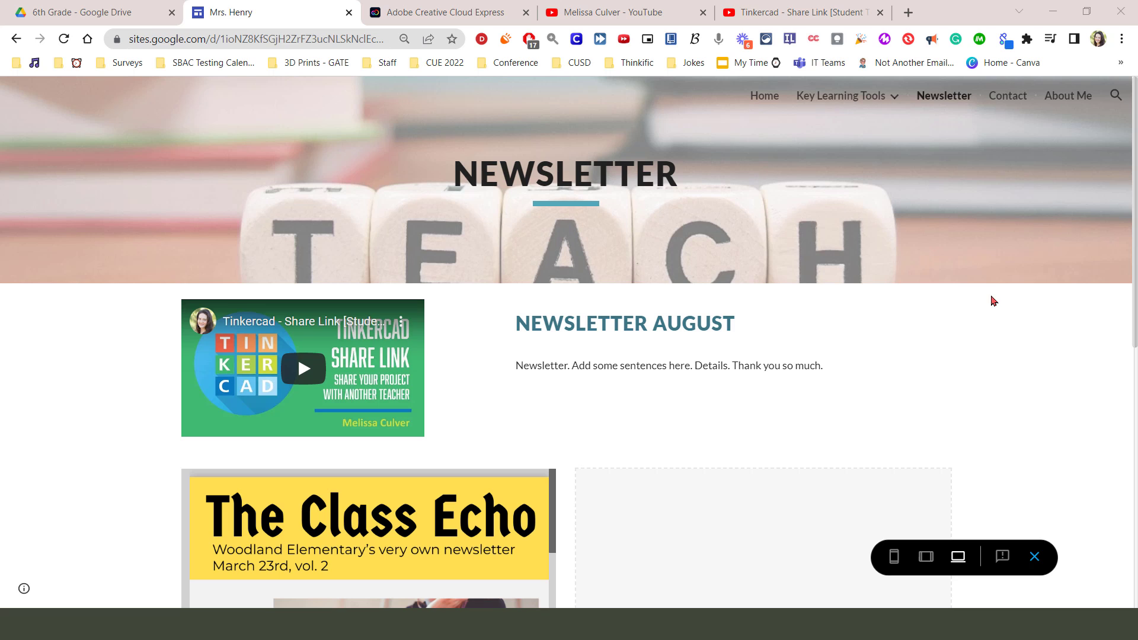
scroll(991, 300, "down", 2)
scroll(1030, 304, "down", 1)
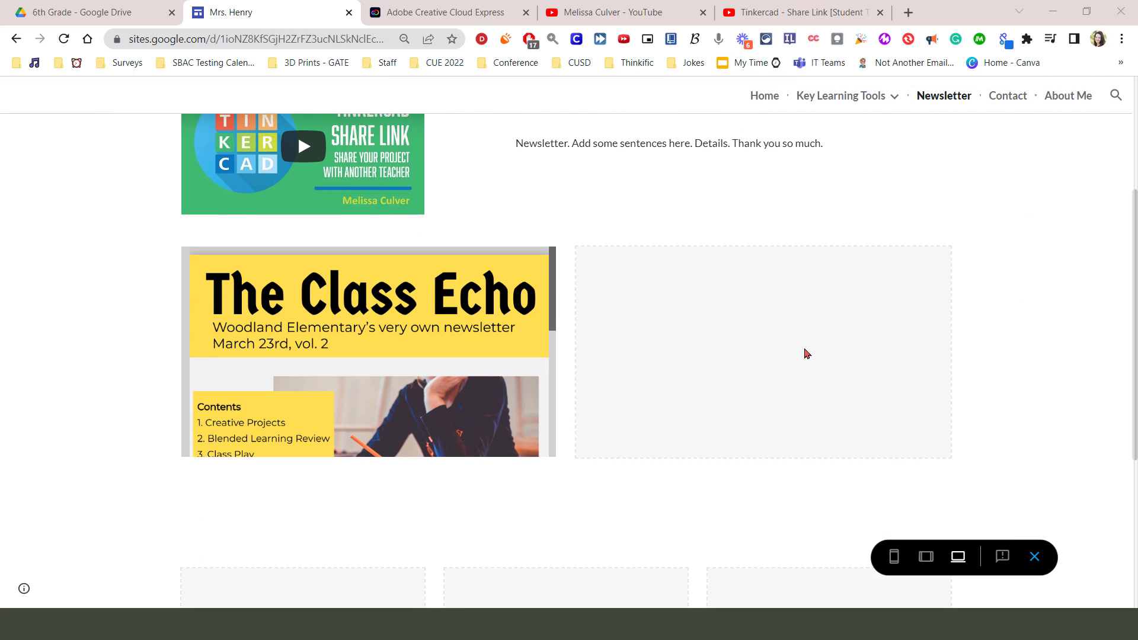
scroll(991, 332, "down", 4)
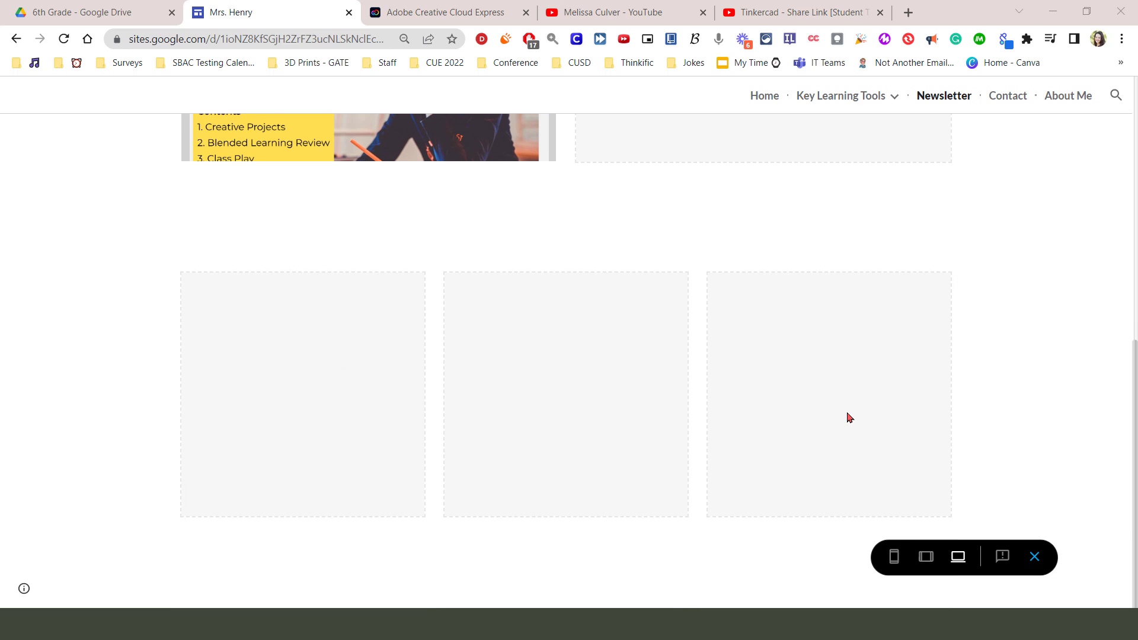
scroll(848, 417, "up", 4)
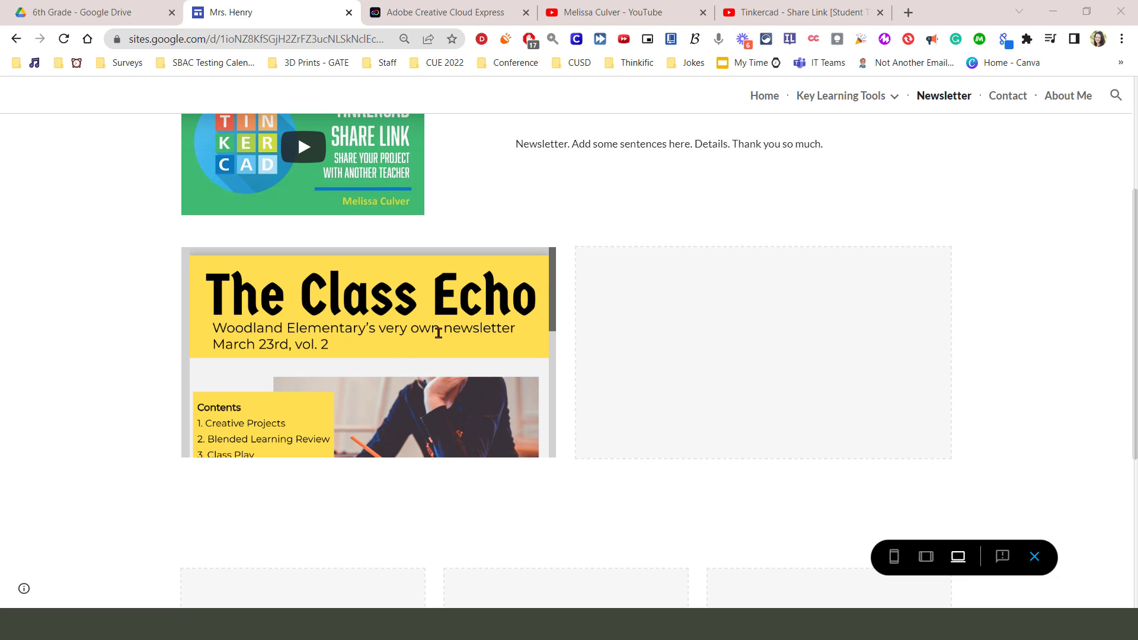
mouse_move(498, 287)
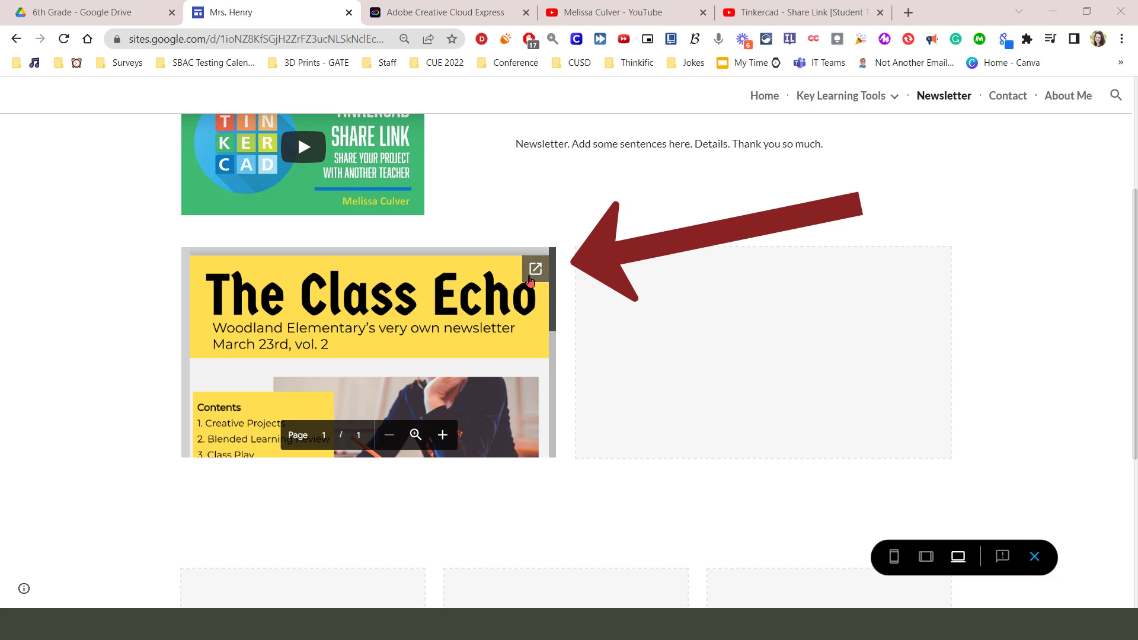
left_click(535, 270)
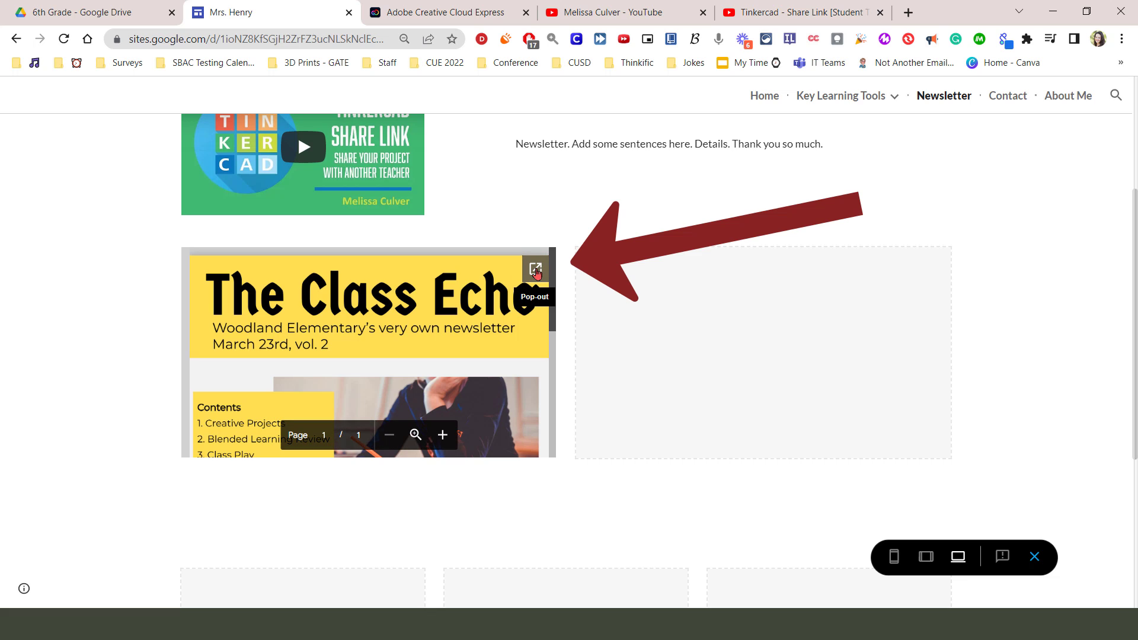